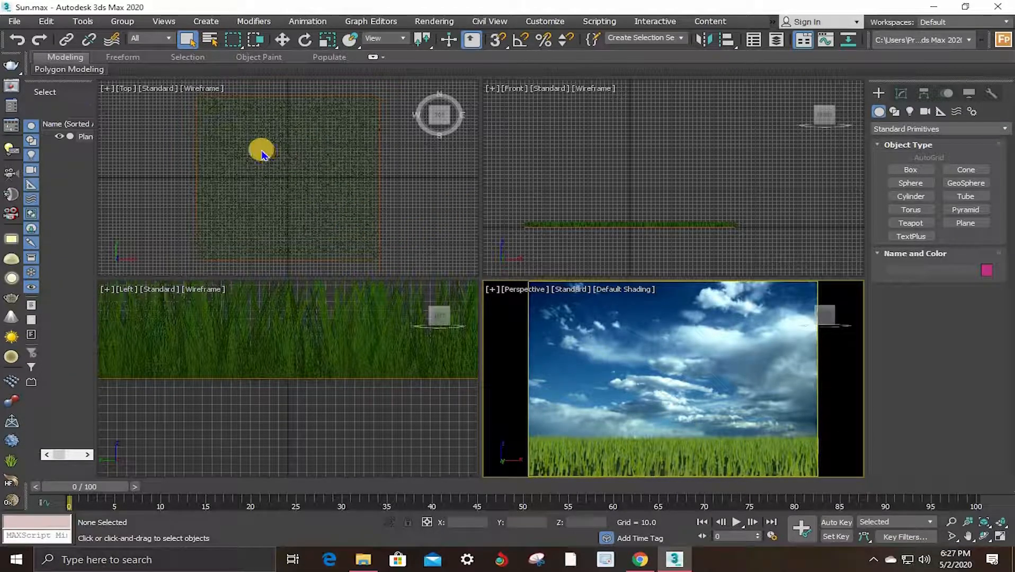
pyautogui.click(288, 170)
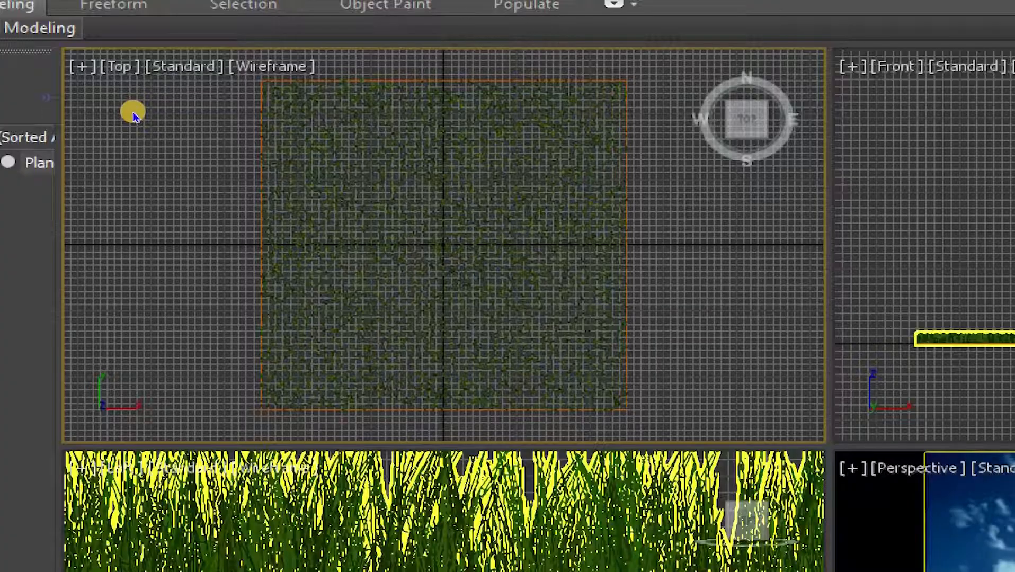
pyautogui.hotkey('alt', 'w')
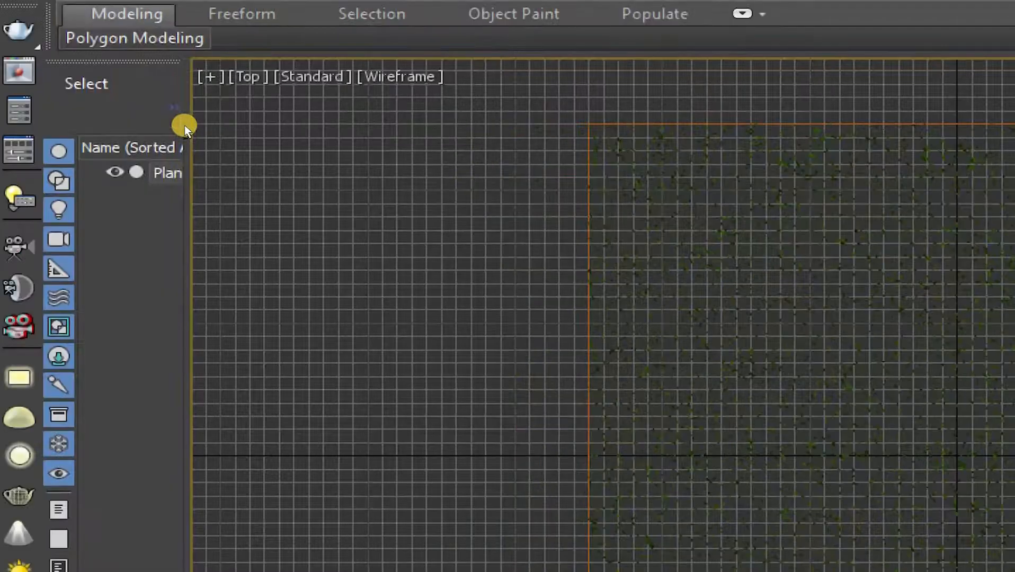
pyautogui.hotkey('alt', 'w')
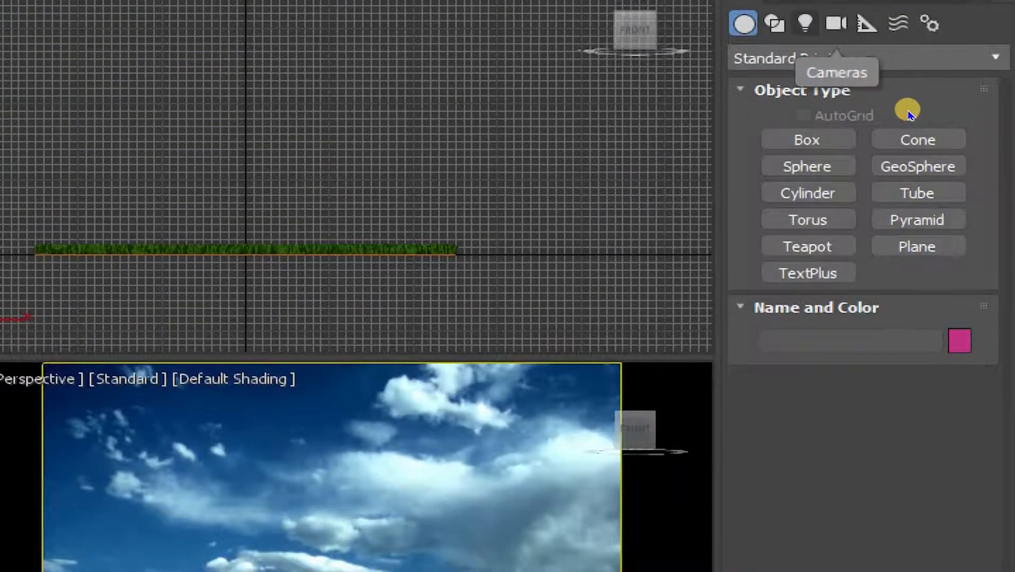
# Create a Standard Omni light in the Top view, just inside the grass plane's far edge.
pyautogui.click(803, 22)
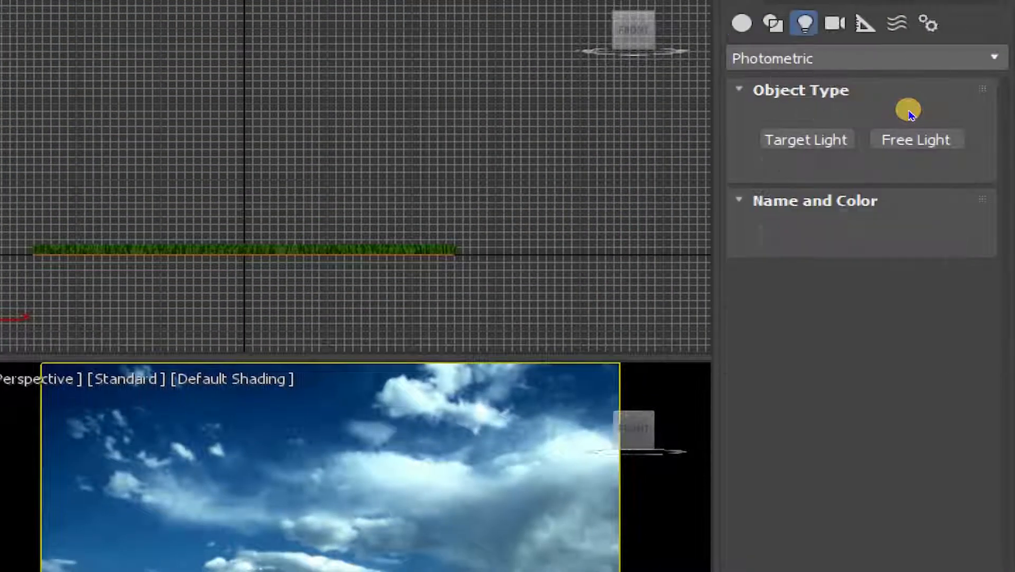
pyautogui.click(896, 58)
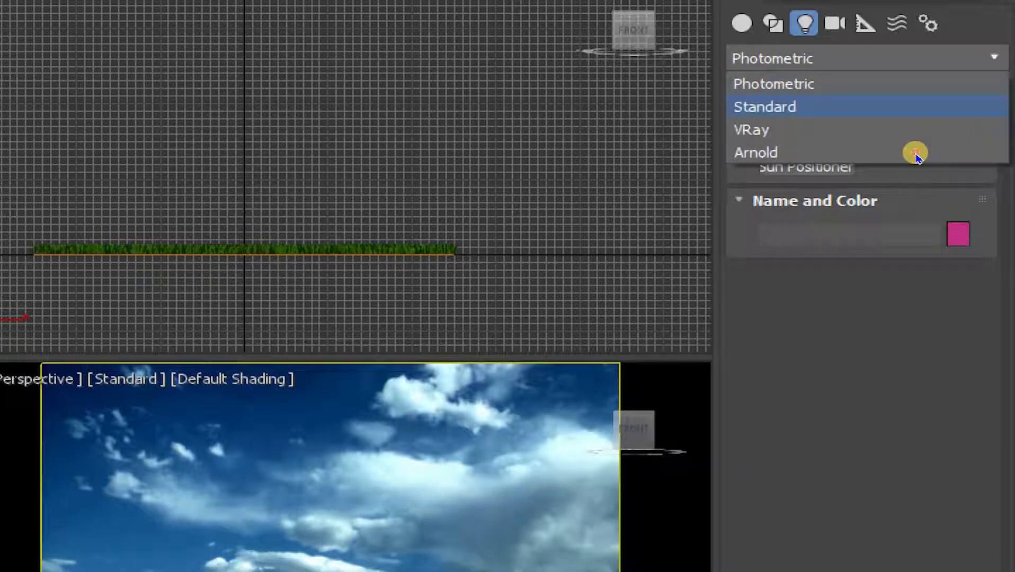
pyautogui.click(916, 106)
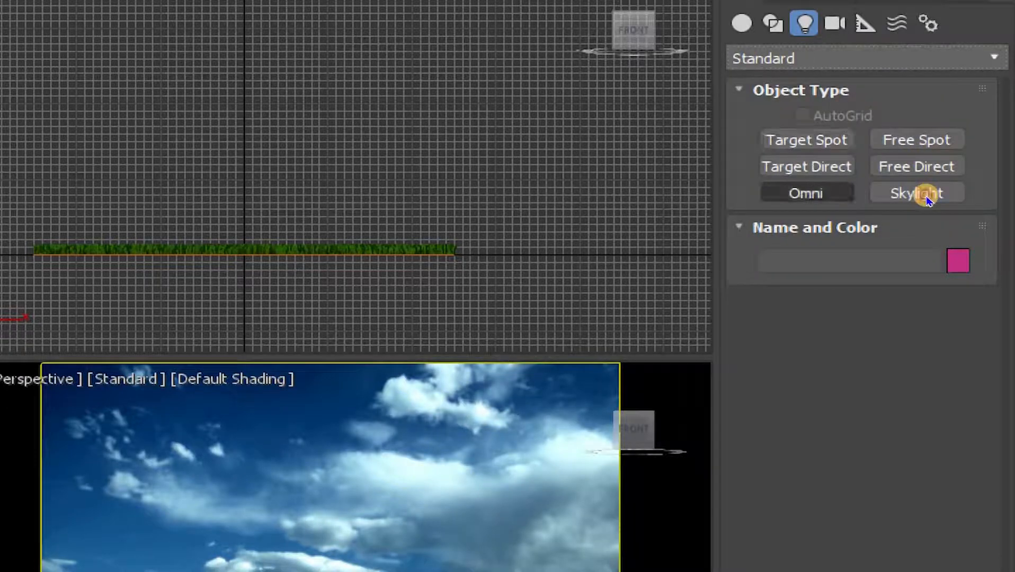
pyautogui.click(807, 193)
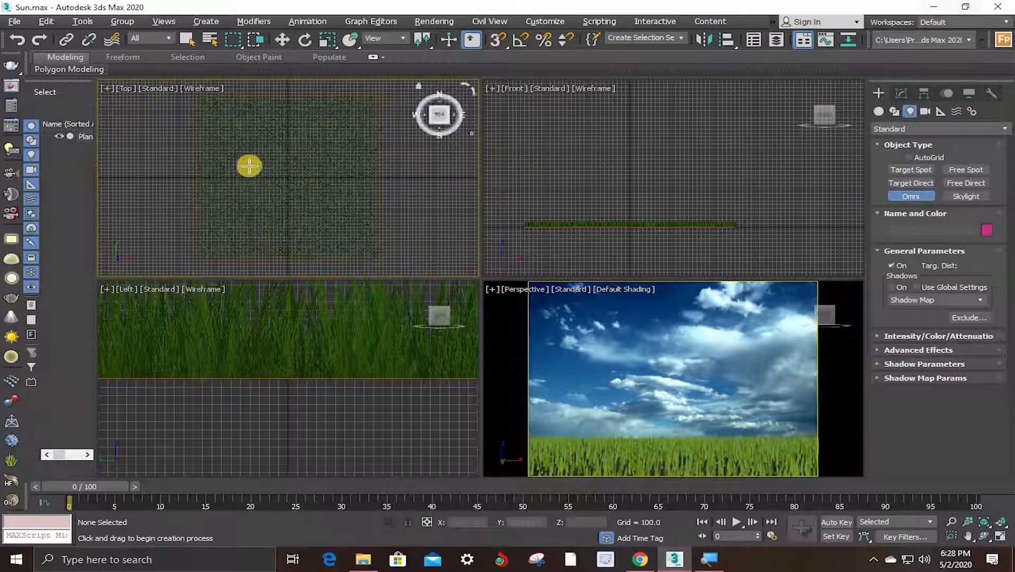
pyautogui.click(275, 103)
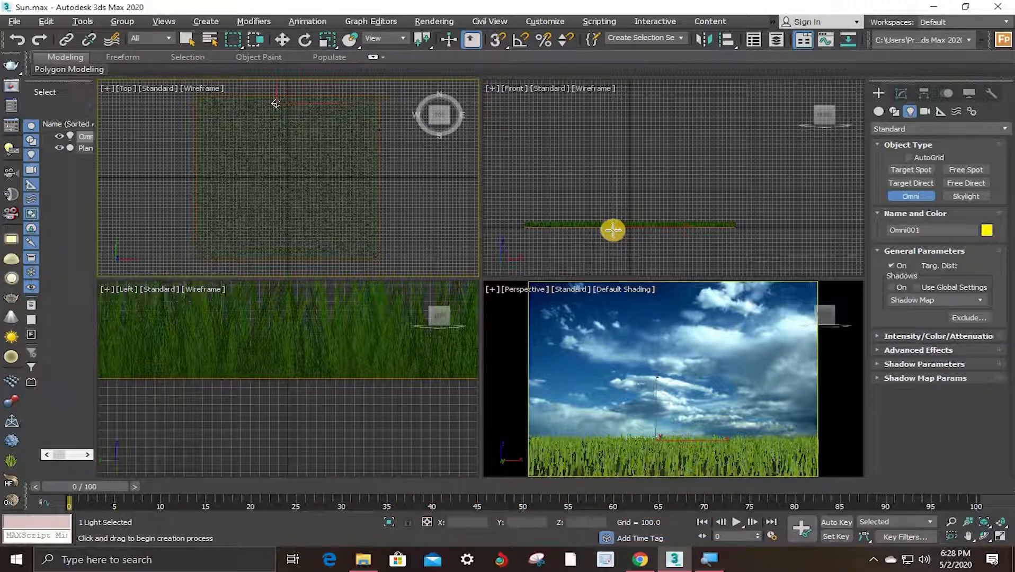
# Move the omni light in the Front view up above the grass's left end, to about X -1979, Z 2558.
pyautogui.rightClick(610, 215)
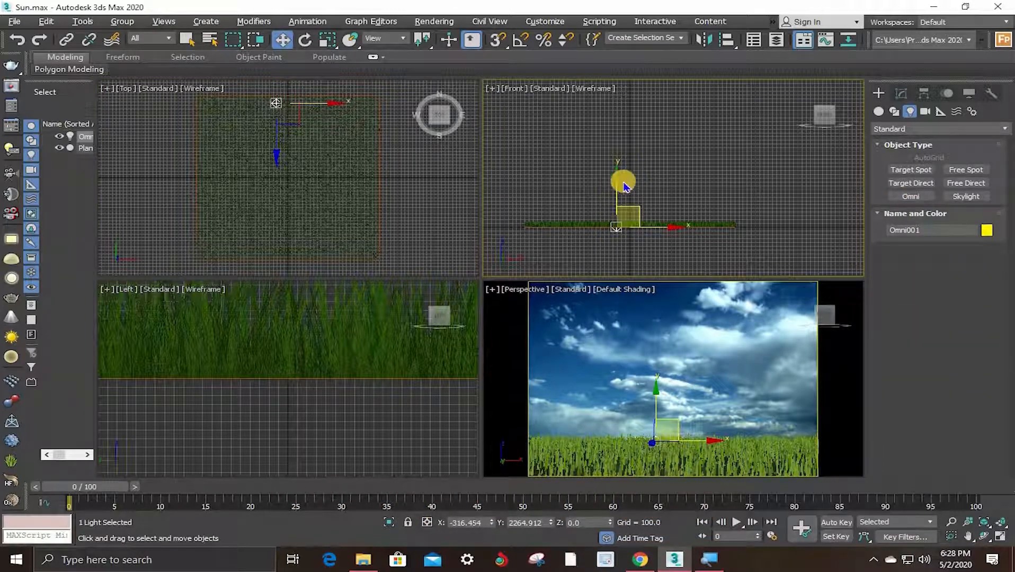
pyautogui.moveTo(619, 183); pyautogui.dragTo(628, 81)
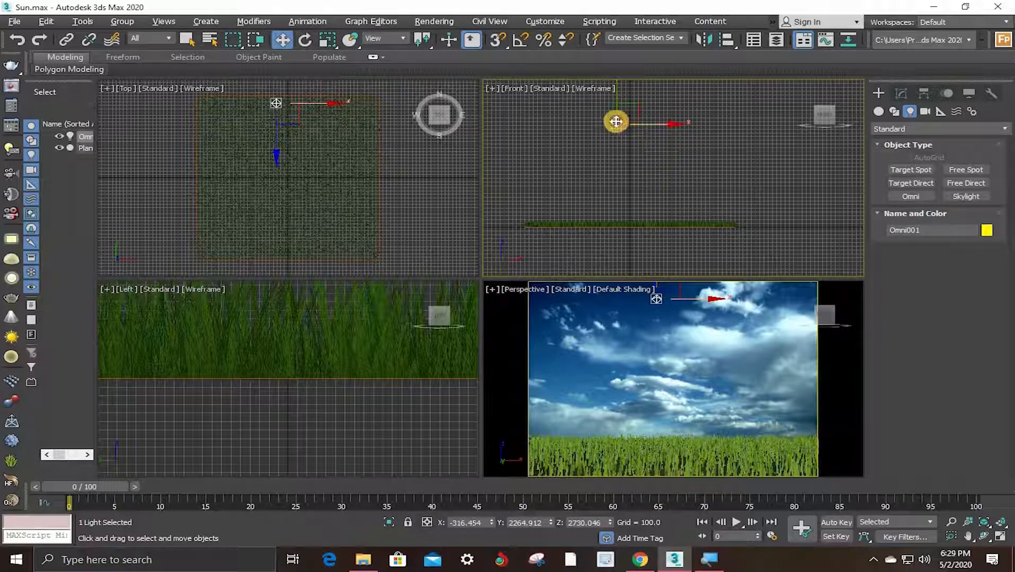
pyautogui.moveTo(617, 122); pyautogui.dragTo(539, 106)
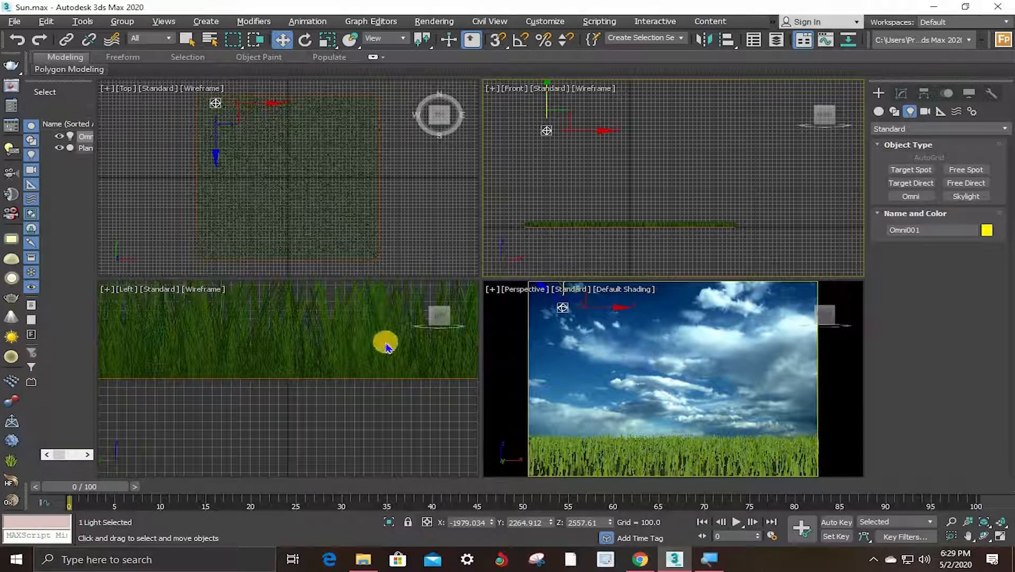
# Try to render the Front view and close the render window.
pyautogui.scroll(-5, 378, 347)
pyautogui.moveTo(366, 342); pyautogui.dragTo(343, 423, button='middle')
pyautogui.scroll(-2, 354, 356)
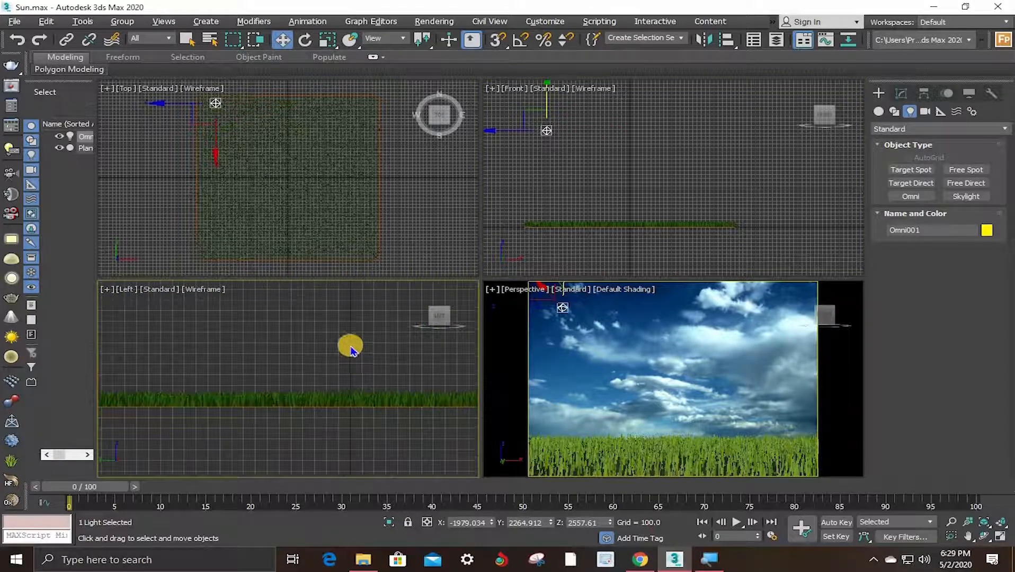
pyautogui.scroll(-3, 352, 347)
pyautogui.moveTo(297, 388); pyautogui.dragTo(252, 438, button='middle')
pyautogui.rightClick(618, 367)
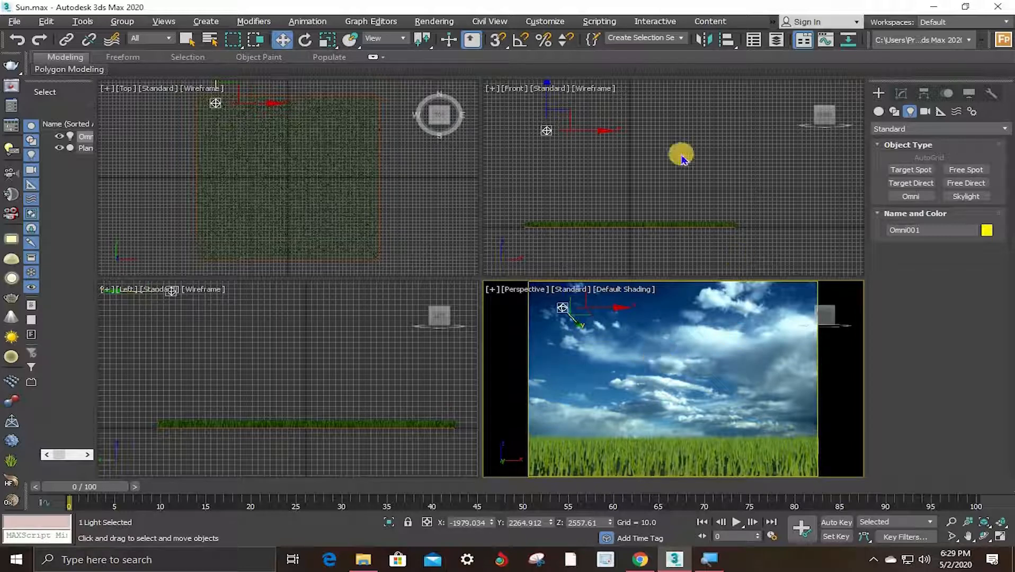
pyautogui.rightClick(638, 144)
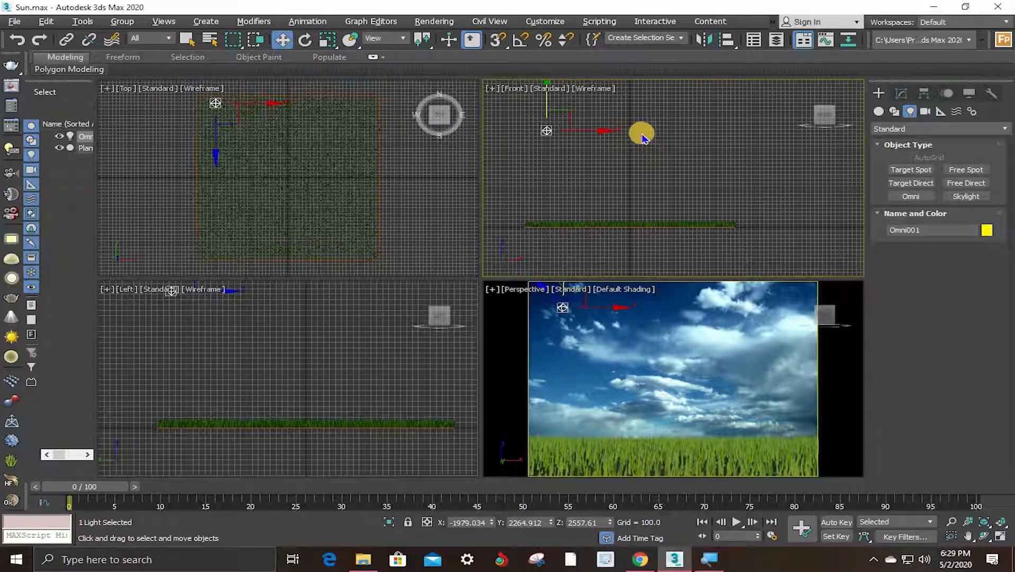
pyautogui.hotkey('shift', 'q')
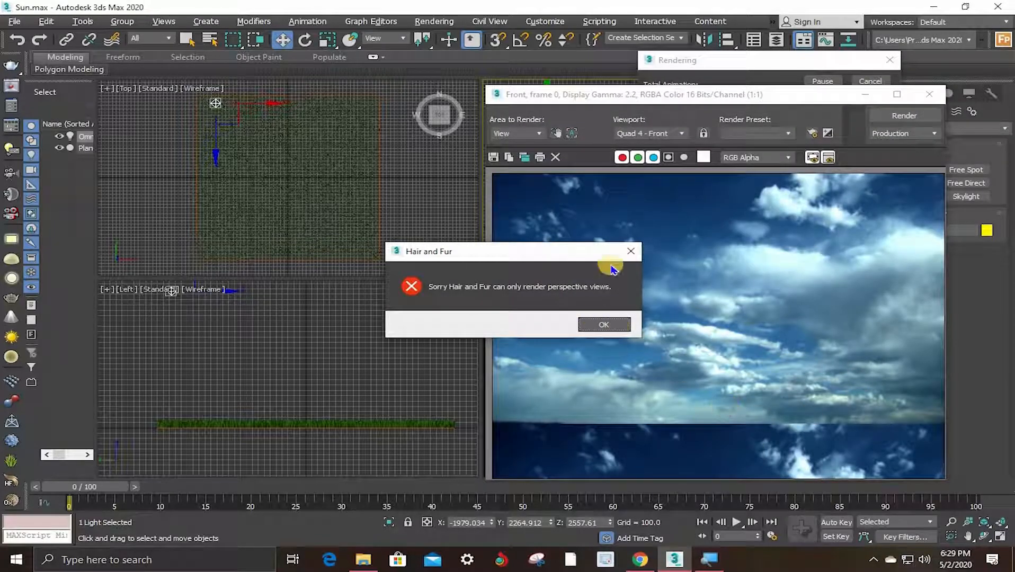
pyautogui.click(928, 95)
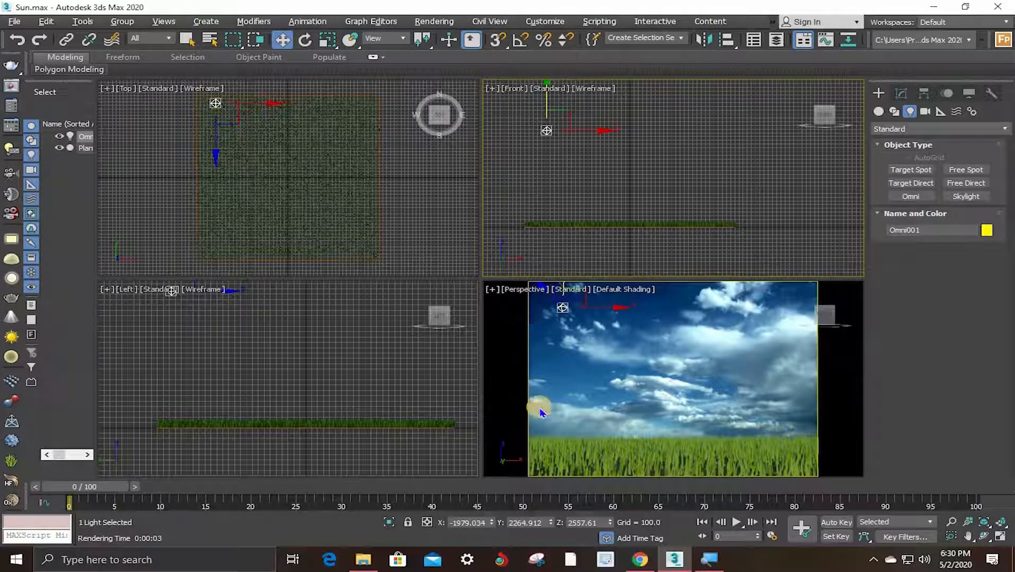
# Render the Perspective view with its safe frame shown, inspect the light on the grass, and close the render window.
pyautogui.rightClick(575, 354)
pyautogui.hotkey('shift', 'f')
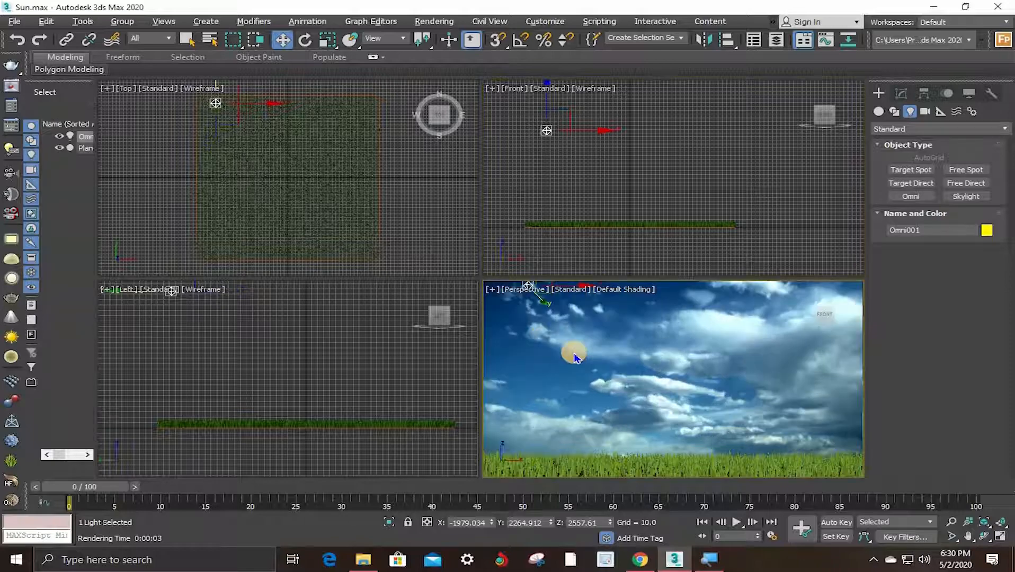
pyautogui.hotkey('shift', 'f')
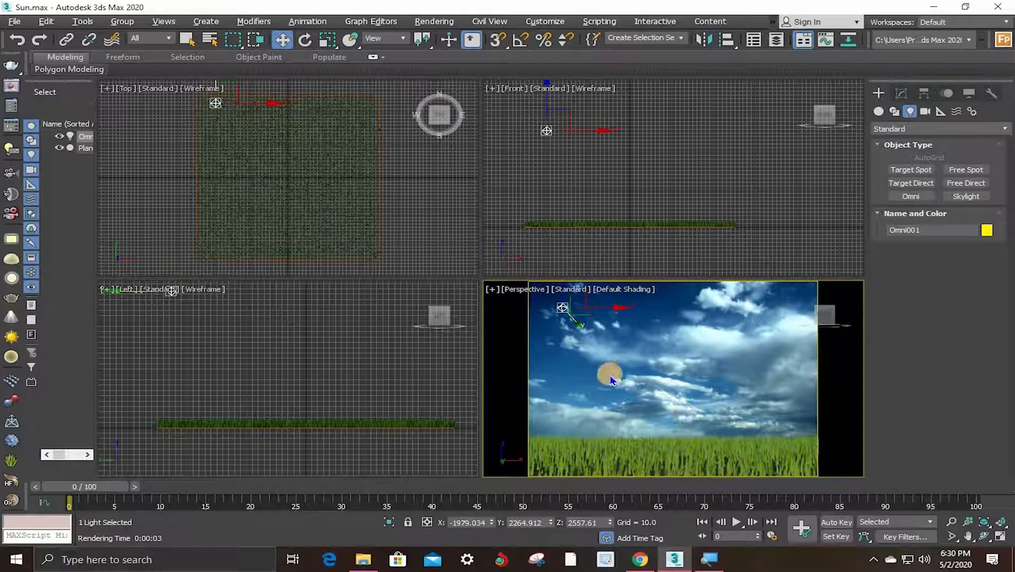
pyautogui.hotkey('shift', 'q')
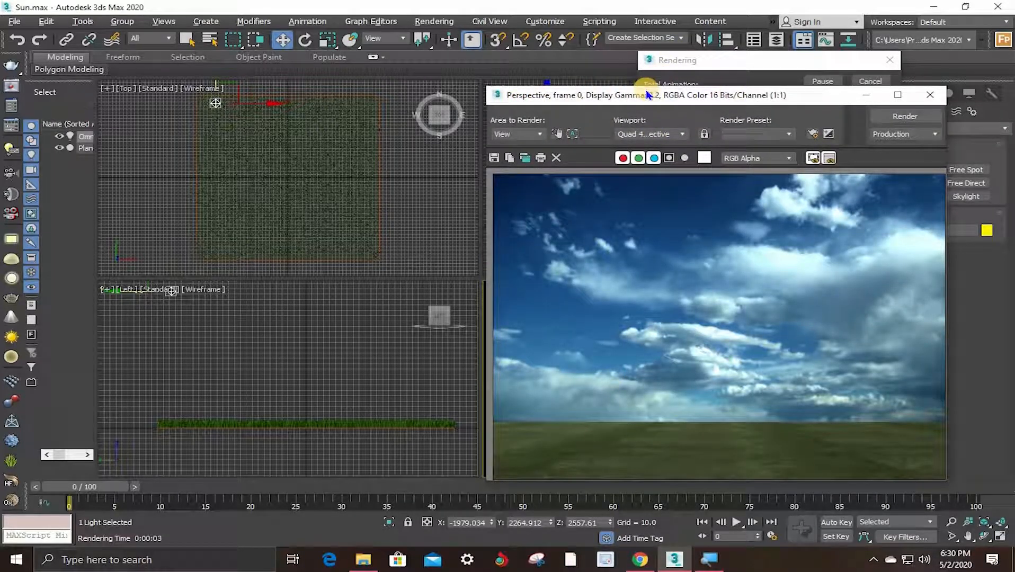
pyautogui.moveTo(648, 94); pyautogui.dragTo(424, 106)
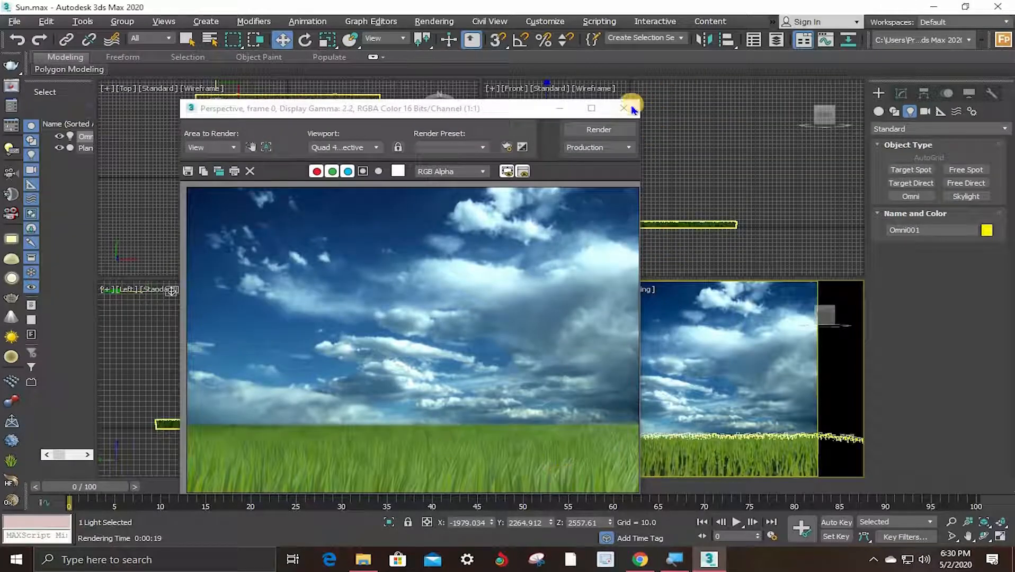
pyautogui.click(624, 108)
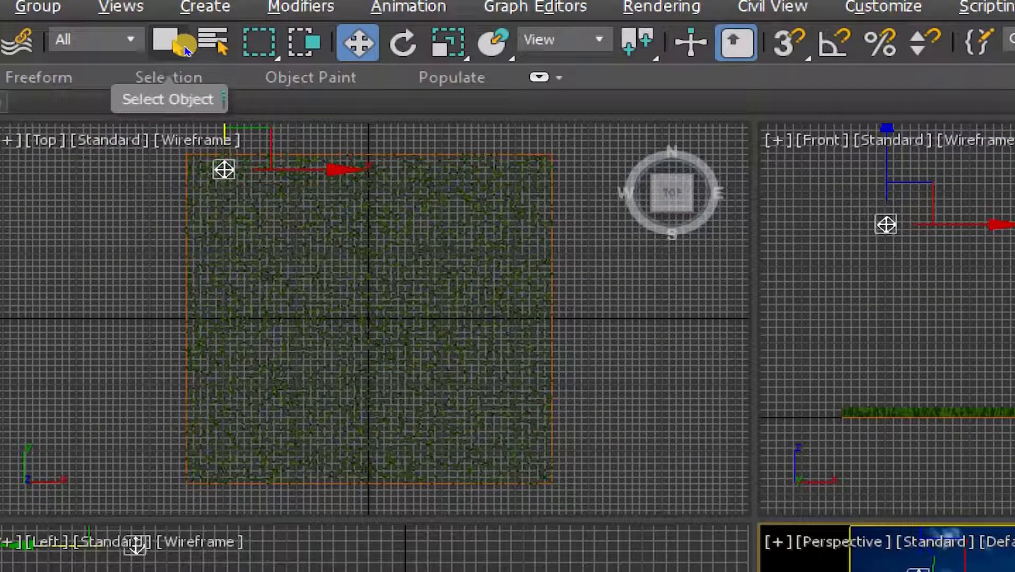
# Select the omni light and add a new Lens Effects entry to its atmospheres and effects.
pyautogui.click(185, 47)
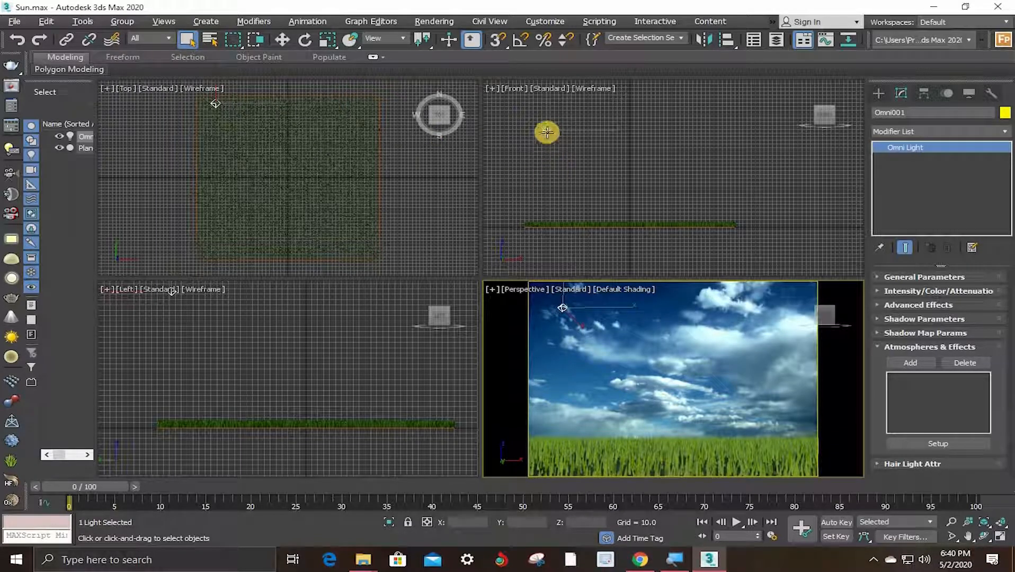
pyautogui.click(546, 132)
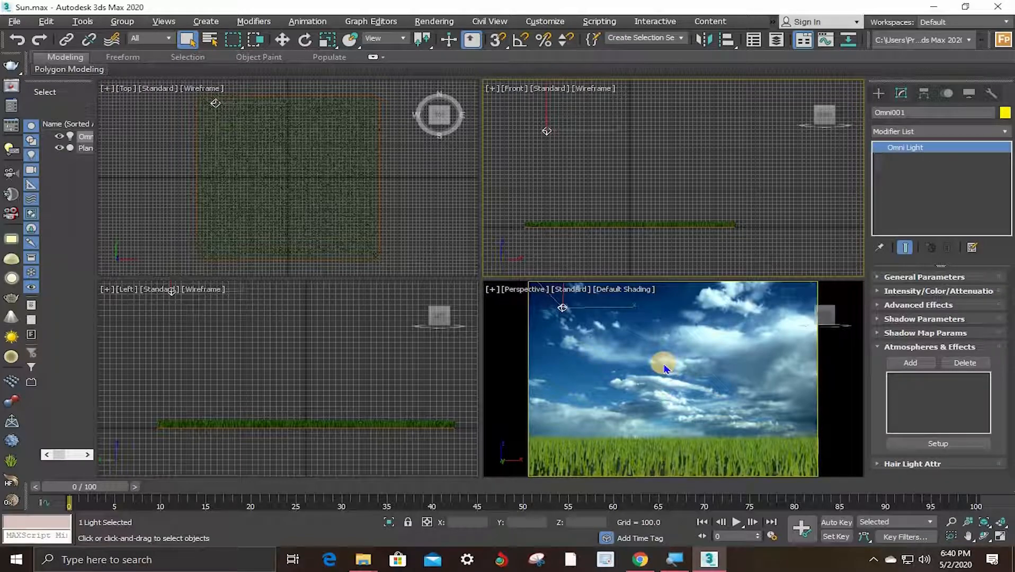
pyautogui.rightClick(664, 368)
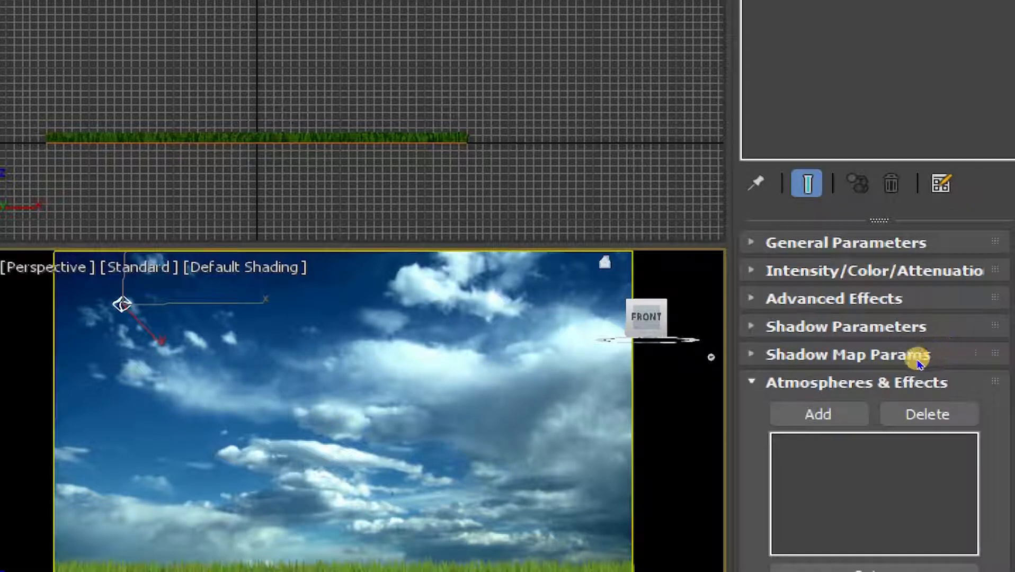
pyautogui.click(818, 415)
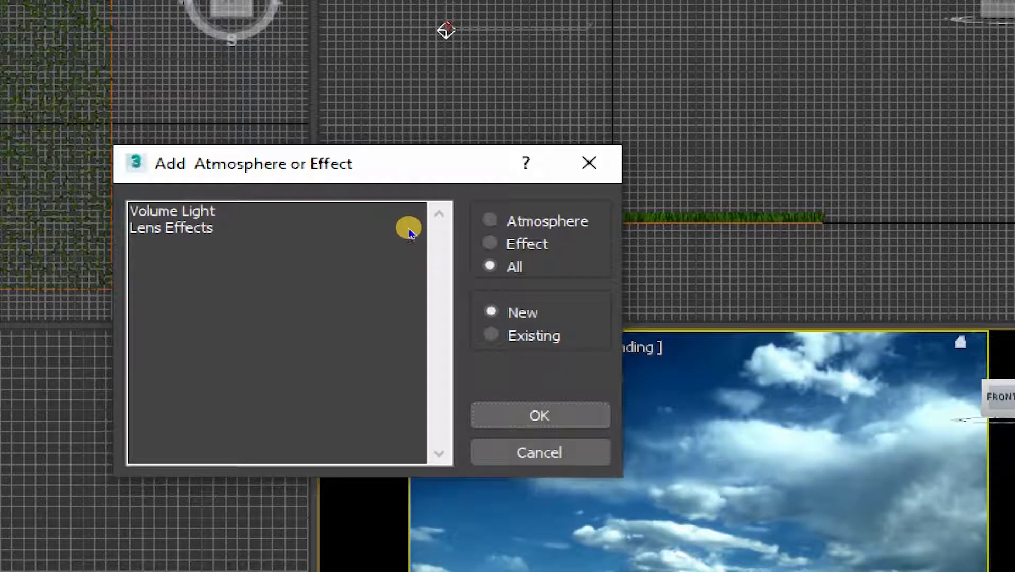
pyautogui.click(405, 229)
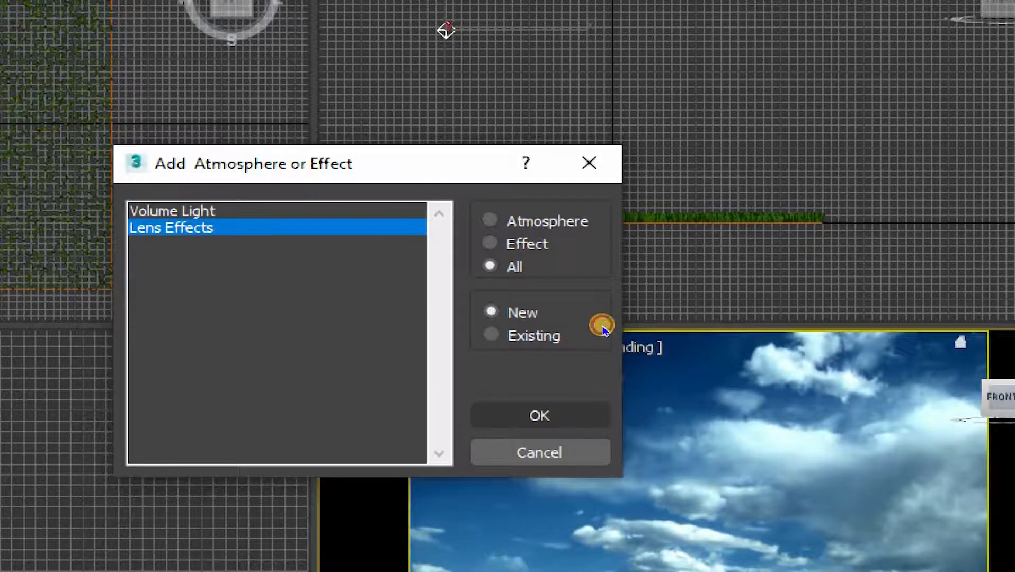
pyautogui.press('Return')
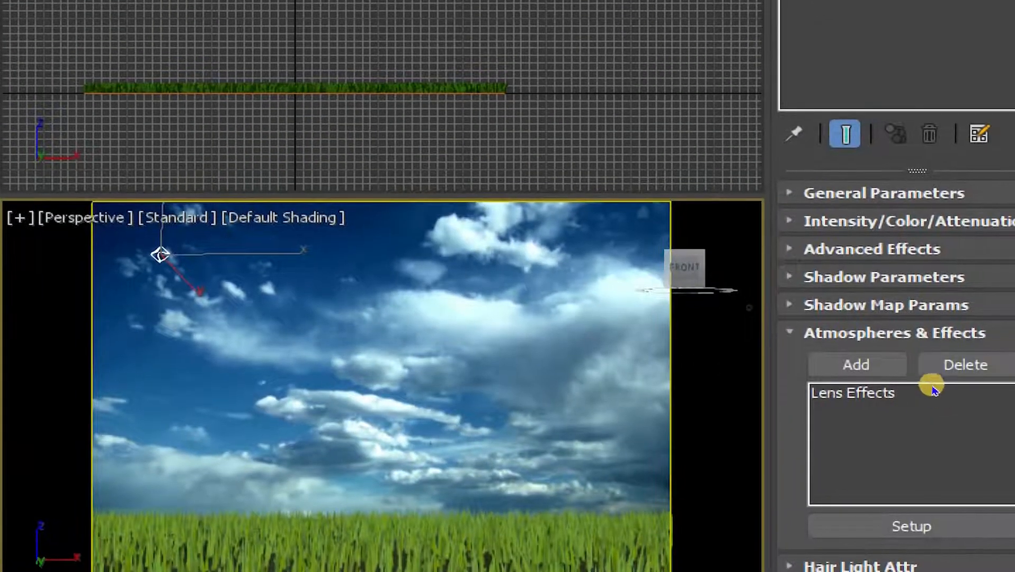
# Open the setup of the light's Lens Effects and enable the interactive preview for all effects.
pyautogui.click(901, 386)
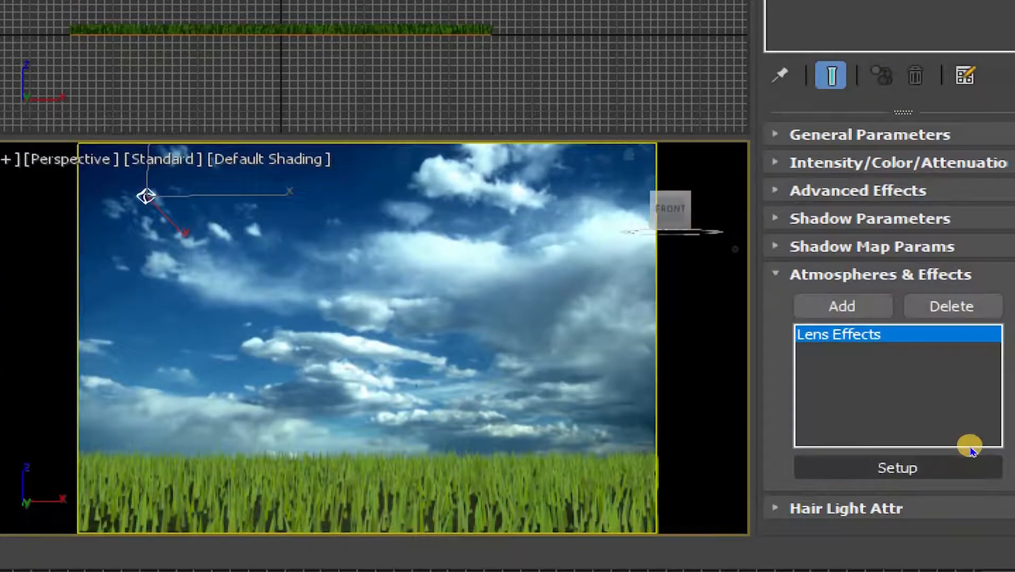
pyautogui.click(971, 453)
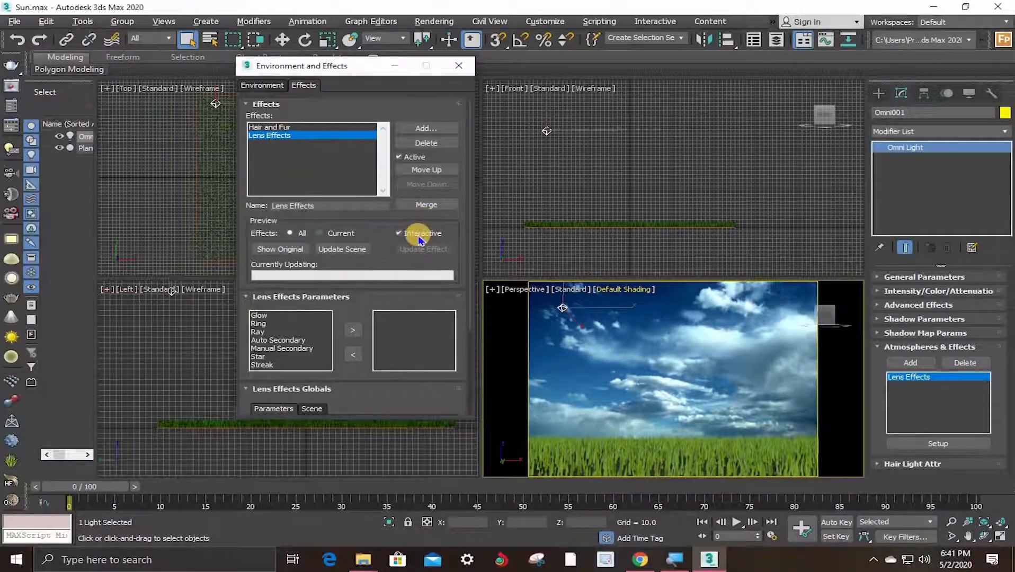
pyautogui.click(418, 236)
pyautogui.click(418, 237)
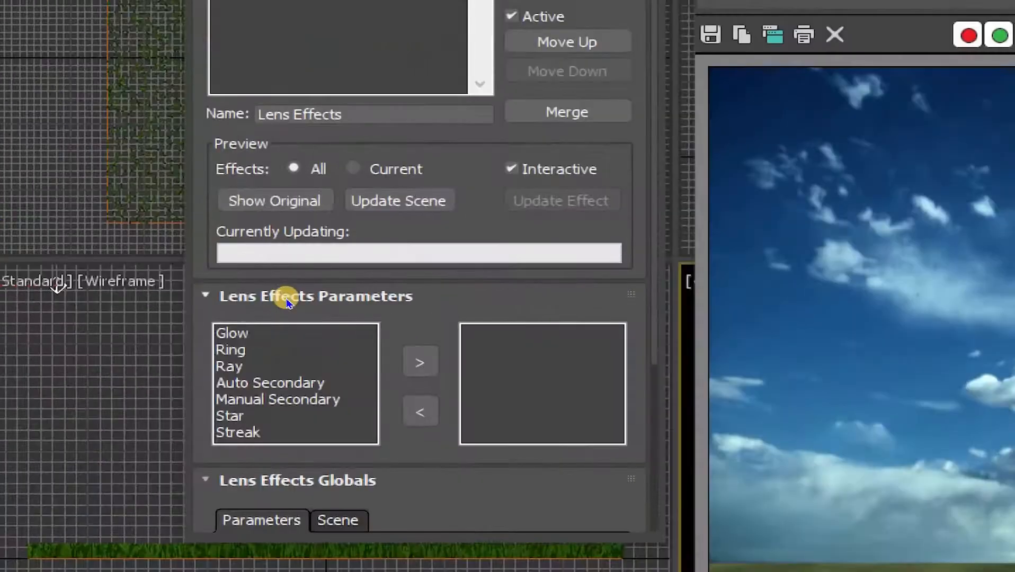
# Add a Glow element to the Lens Effects and collapse the rollouts above the Glow Element settings.
pyautogui.click(259, 321)
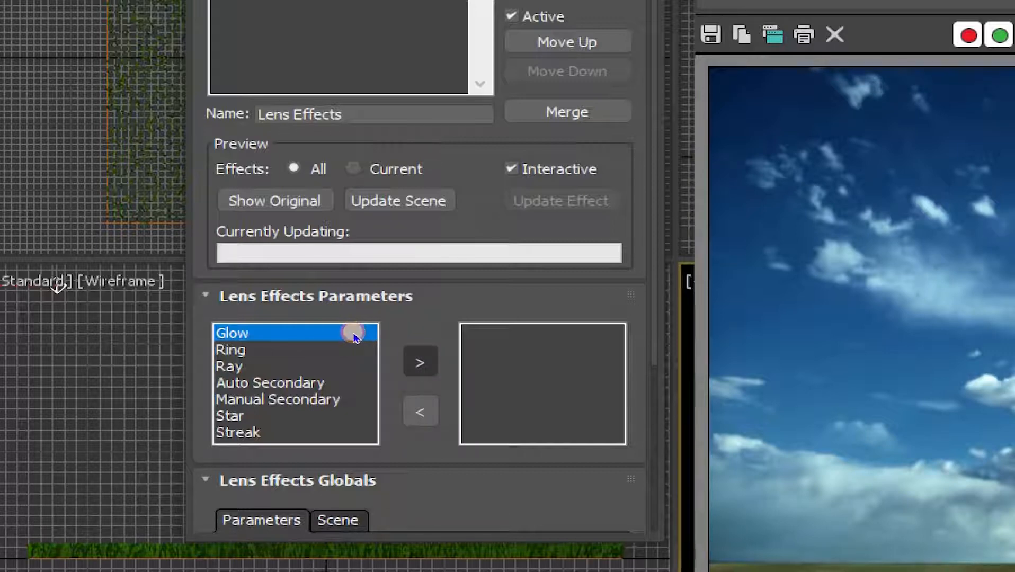
pyautogui.doubleClick(354, 334)
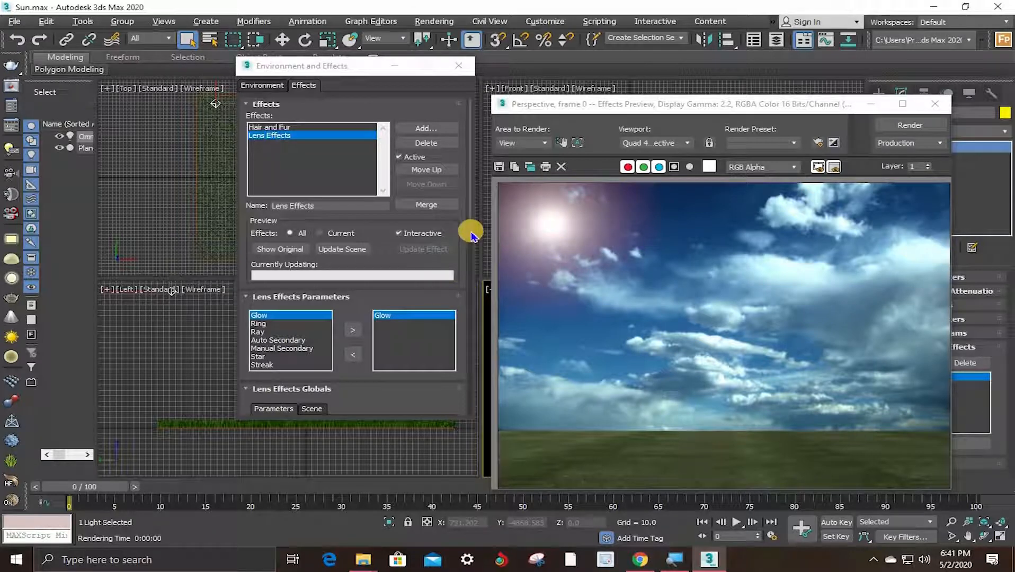
pyautogui.click(253, 106)
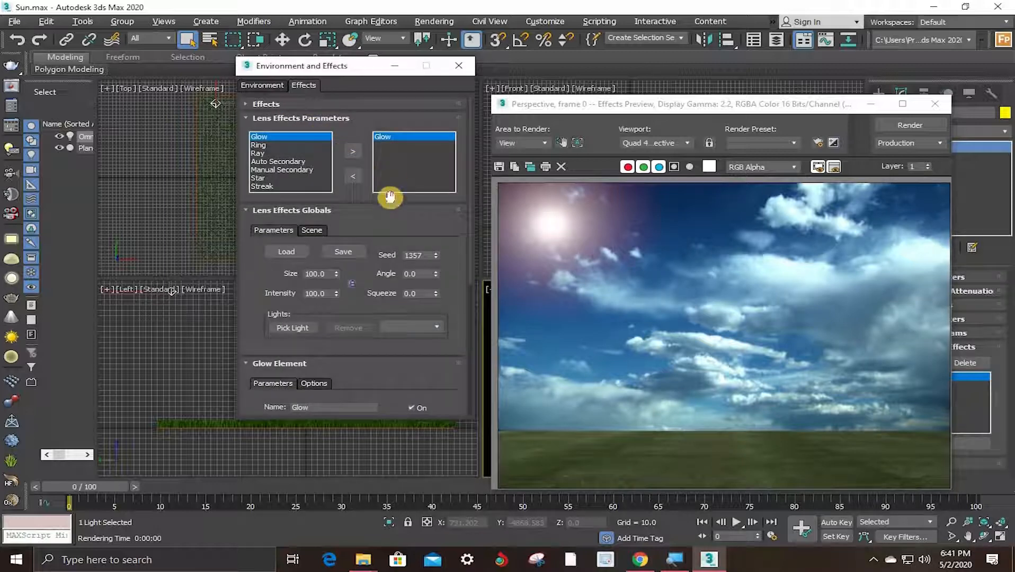
pyautogui.click(318, 216)
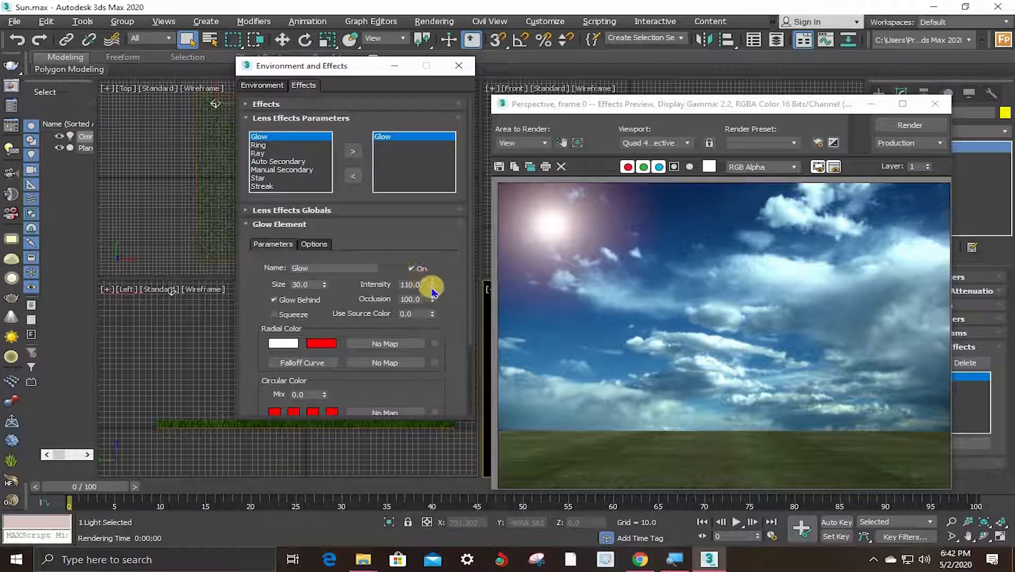
# Try a stronger glow intensity and a different size, and reset them to intensity 110 and size 30.
pyautogui.moveTo(434, 282); pyautogui.dragTo(435, 240)
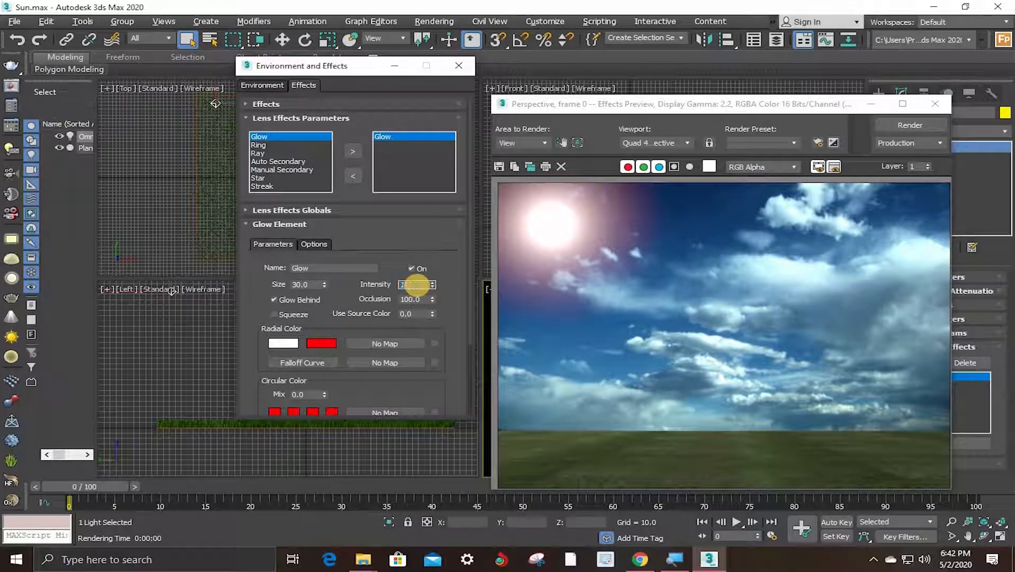
pyautogui.press('Return')
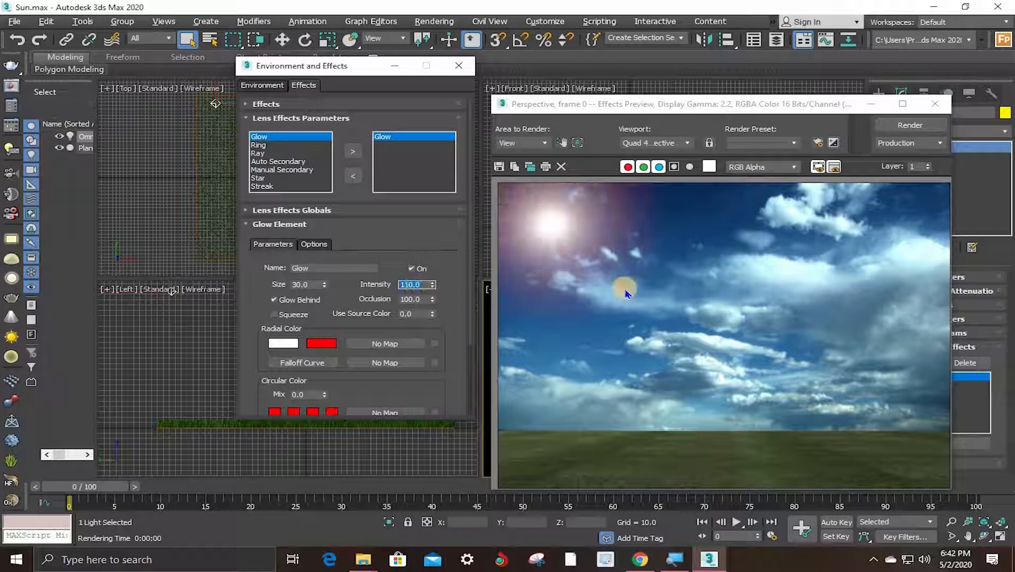
pyautogui.moveTo(324, 276)
pyautogui.mouseDown()
pyautogui.moveTo(324, 263)
pyautogui.moveTo(324, 272)
pyautogui.mouseUp()
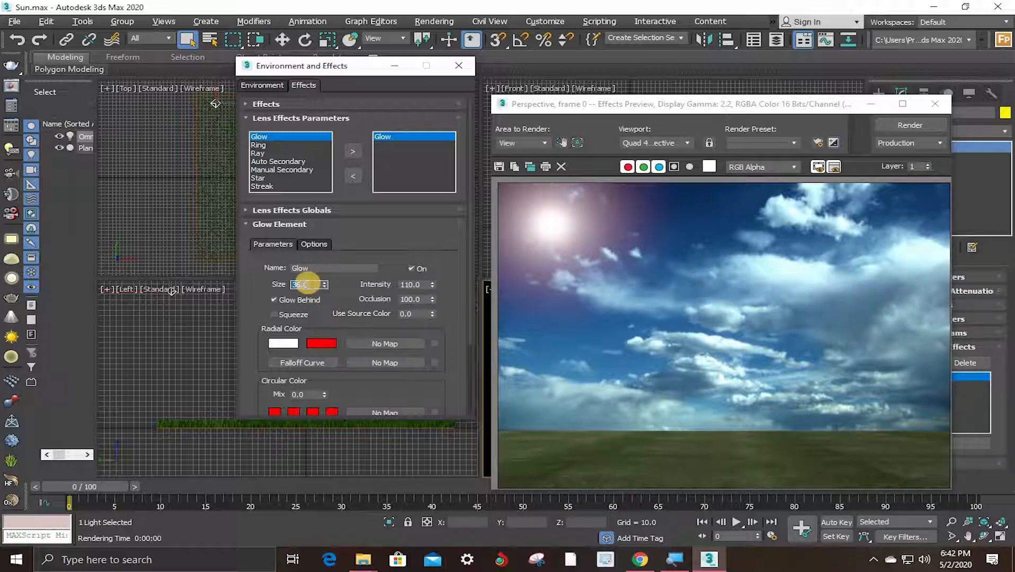
pyautogui.press('Return')
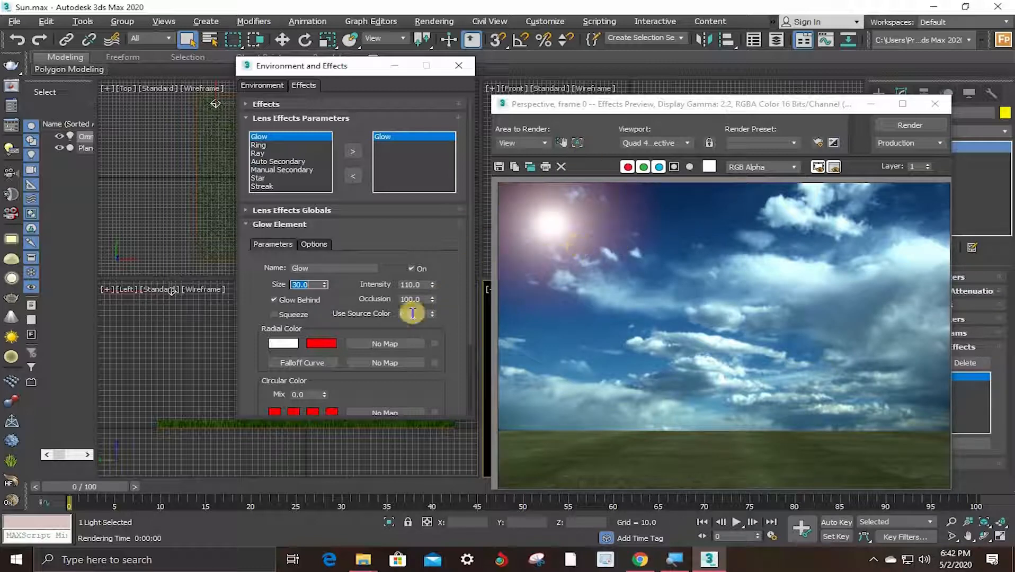
# Try blue and purple edge colors for the glow's radial color, and accept blue with RGB 0, 12, 250.
pyautogui.click(323, 348)
pyautogui.click(360, 91)
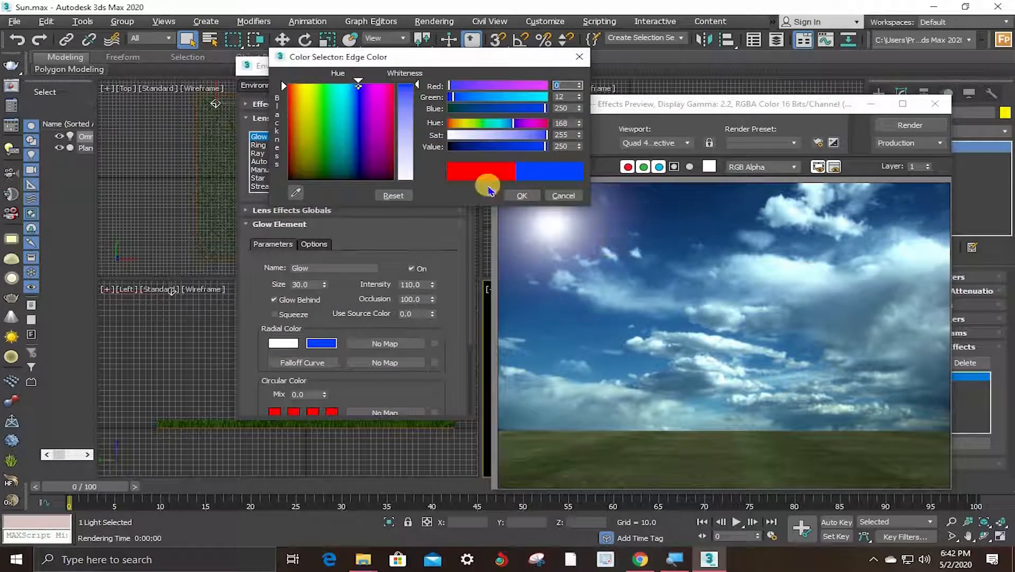
pyautogui.click(364, 148)
pyautogui.moveTo(364, 149); pyautogui.dragTo(466, 47)
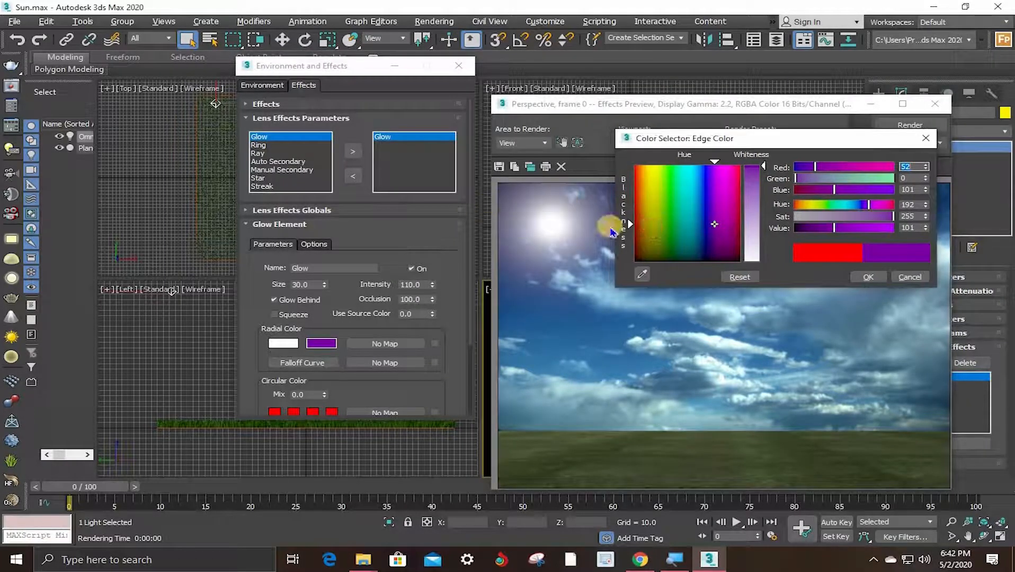
pyautogui.click(348, 106)
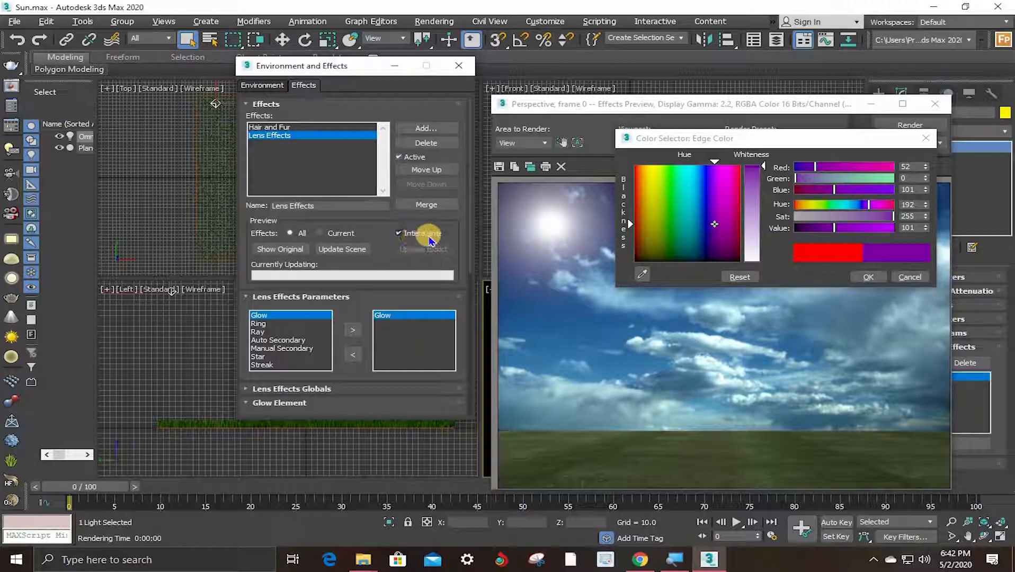
pyautogui.click(289, 104)
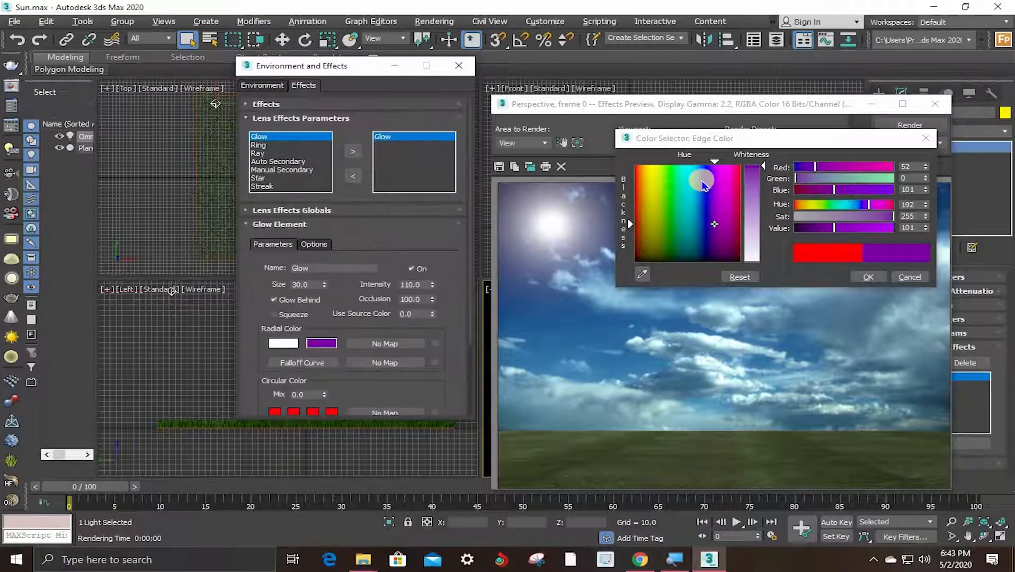
pyautogui.click(705, 167)
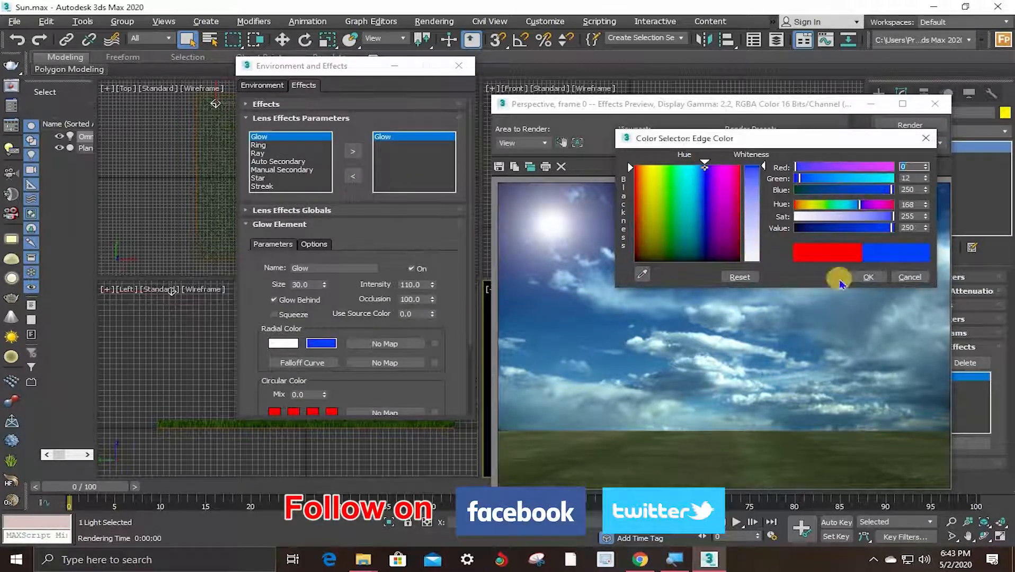
pyautogui.click(872, 277)
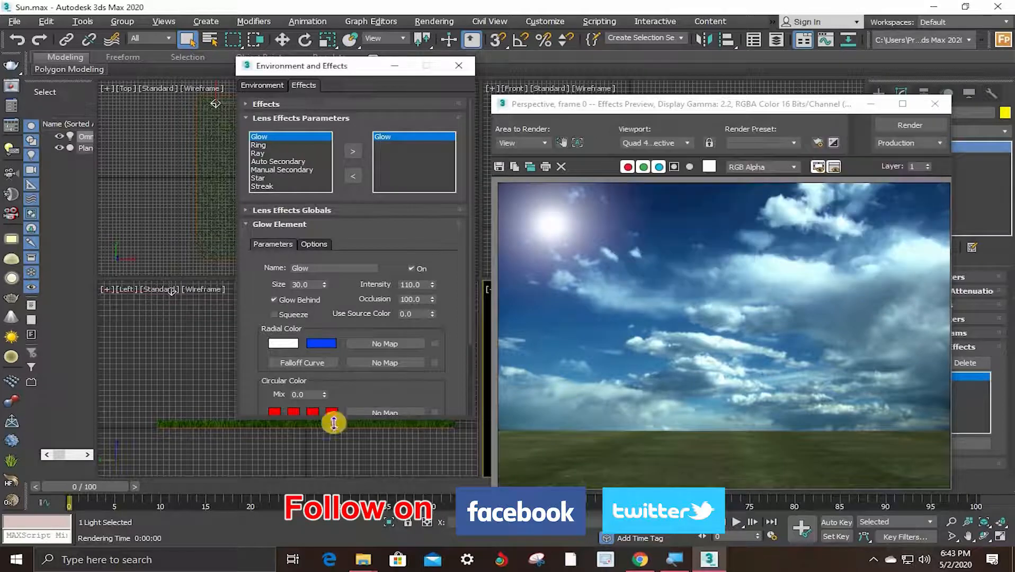
# Open the glow's radial falloff curve and try steeper and wider falloffs using the start point's handle.
pyautogui.click(317, 363)
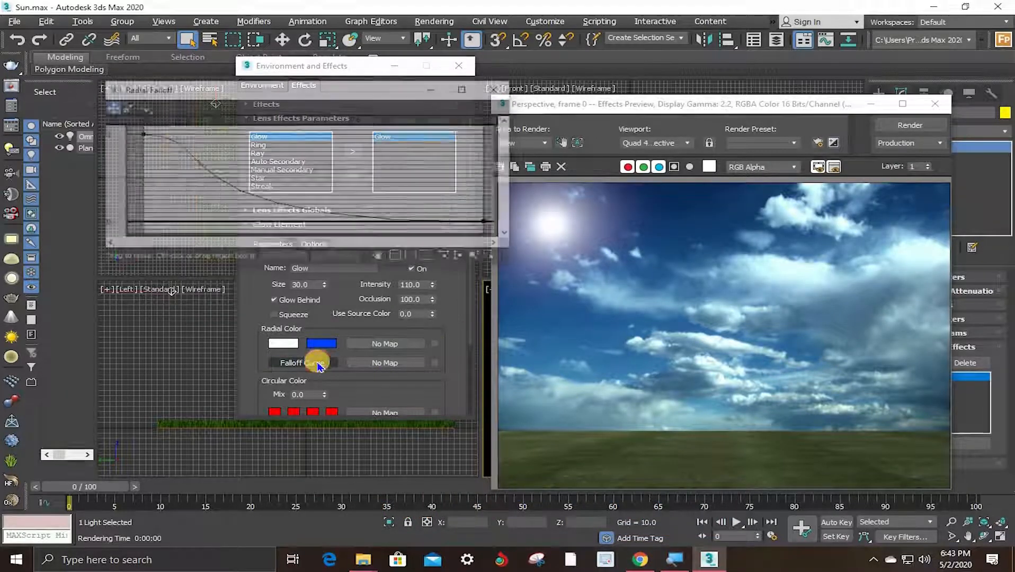
pyautogui.click(139, 133)
pyautogui.moveTo(226, 151); pyautogui.dragTo(199, 208)
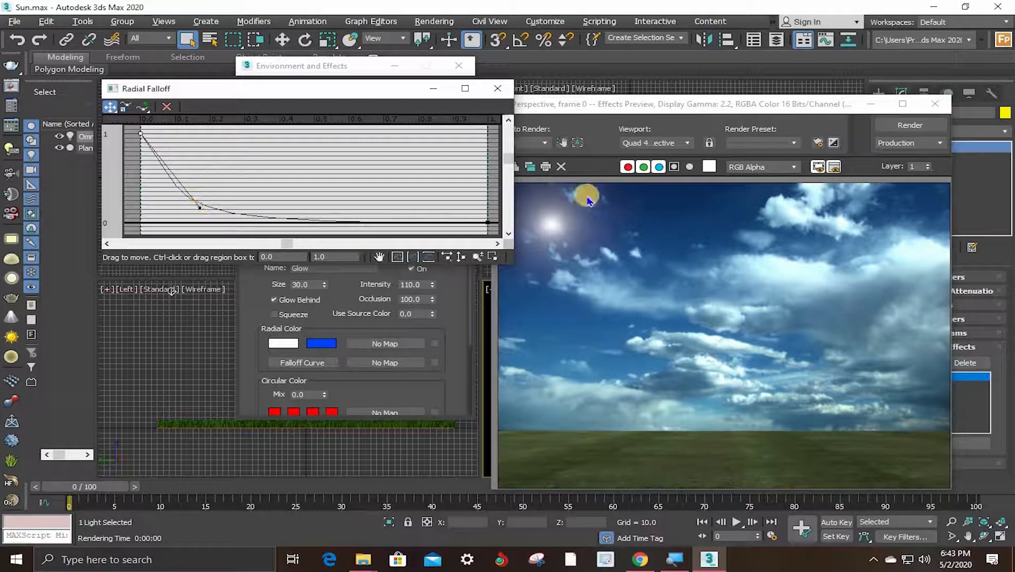
pyautogui.moveTo(198, 207); pyautogui.dragTo(162, 222)
pyautogui.moveTo(241, 179); pyautogui.dragTo(292, 131)
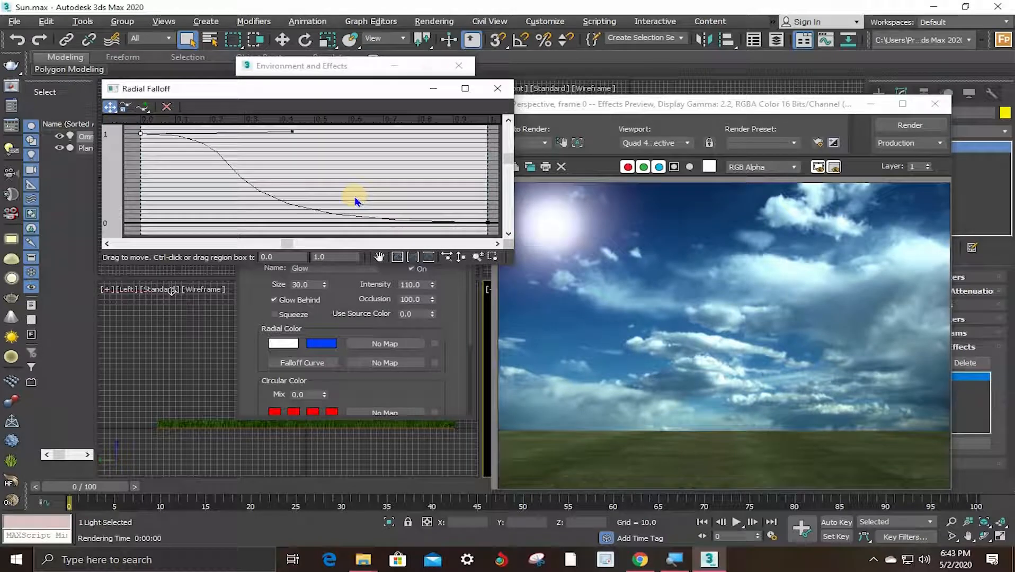
# Undo the start handle changes, try moving the falloff curve's end point, and close the curve.
pyautogui.hotkey('ctrl', 'z')
pyautogui.hotkey('ctrl', 'z')
pyautogui.hotkey('ctrl', 'z')
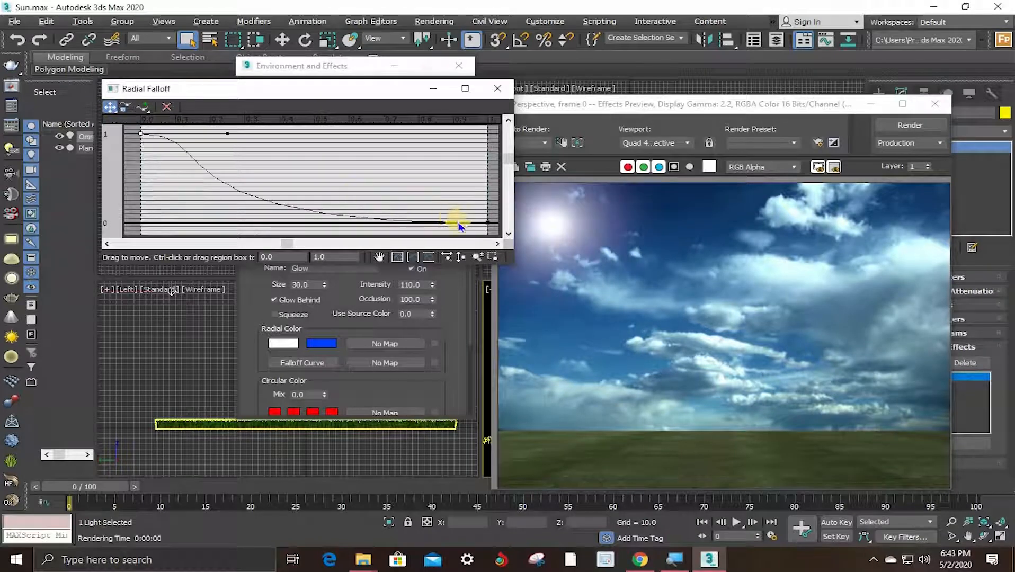
pyautogui.moveTo(487, 222)
pyautogui.mouseDown()
pyautogui.moveTo(483, 189)
pyautogui.moveTo(493, 233)
pyautogui.mouseUp()
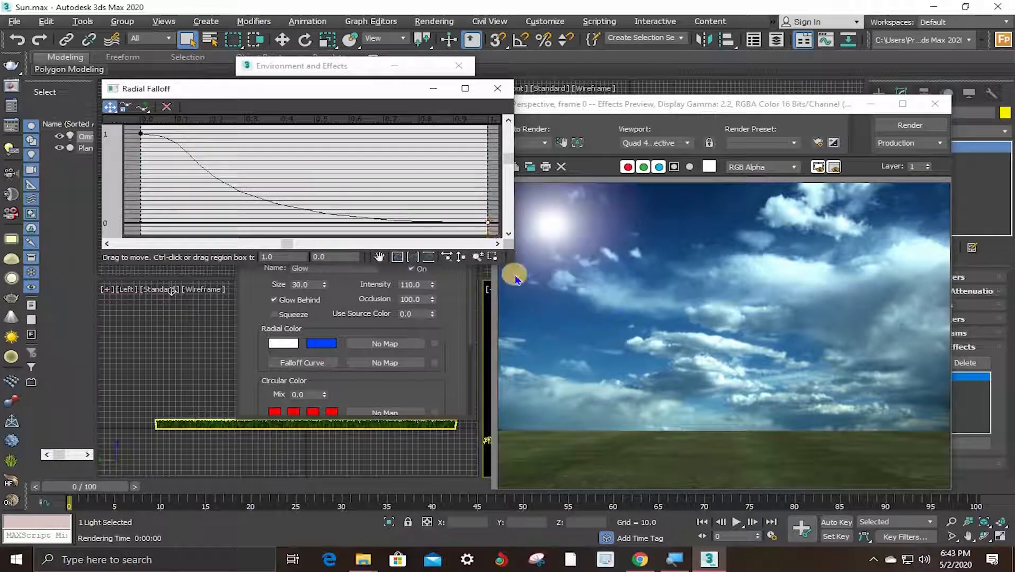
pyautogui.click(497, 89)
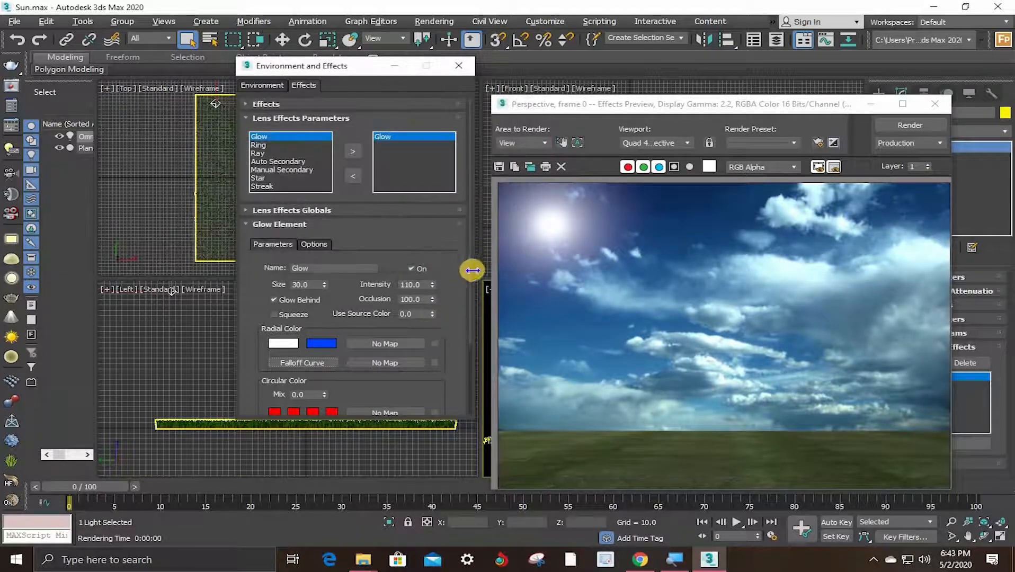
# Set the glow's circular colors for quadrant 1 to RGB 120, 255, 0 and quadrant 2 to RGB 186, 255, 0.
pyautogui.moveTo(469, 288); pyautogui.dragTo(456, 331)
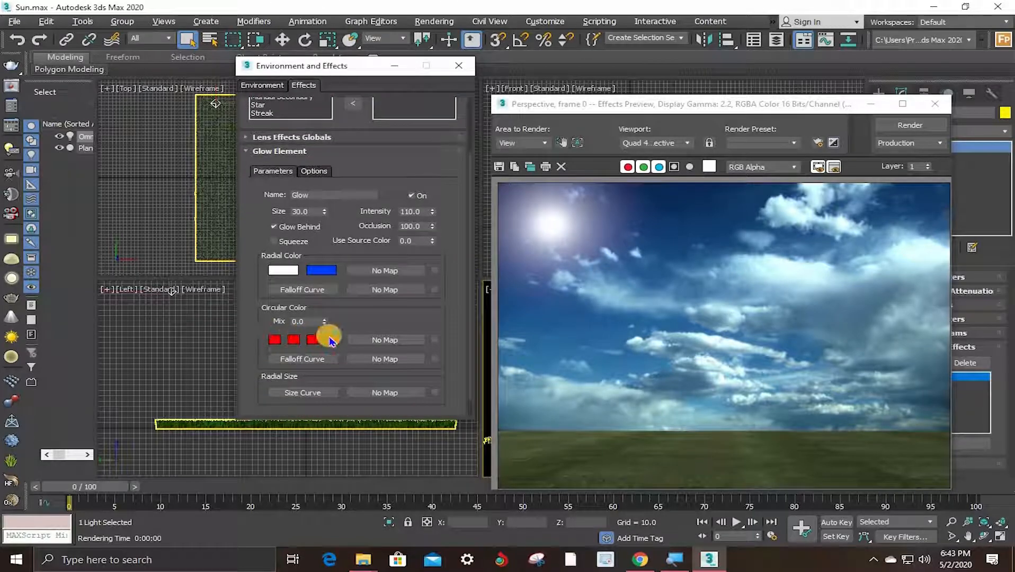
pyautogui.click(274, 342)
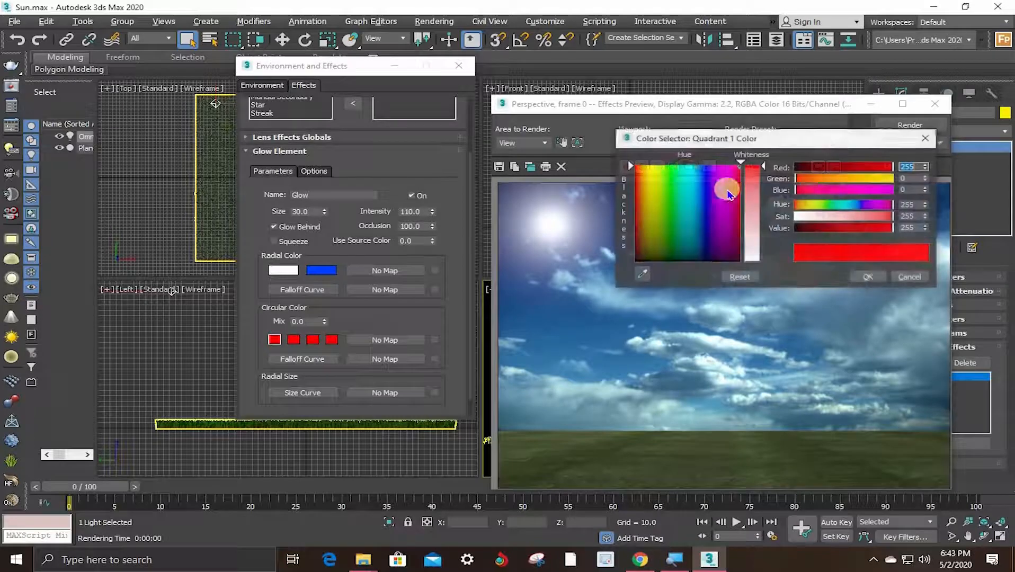
pyautogui.click(669, 170)
pyautogui.click(869, 276)
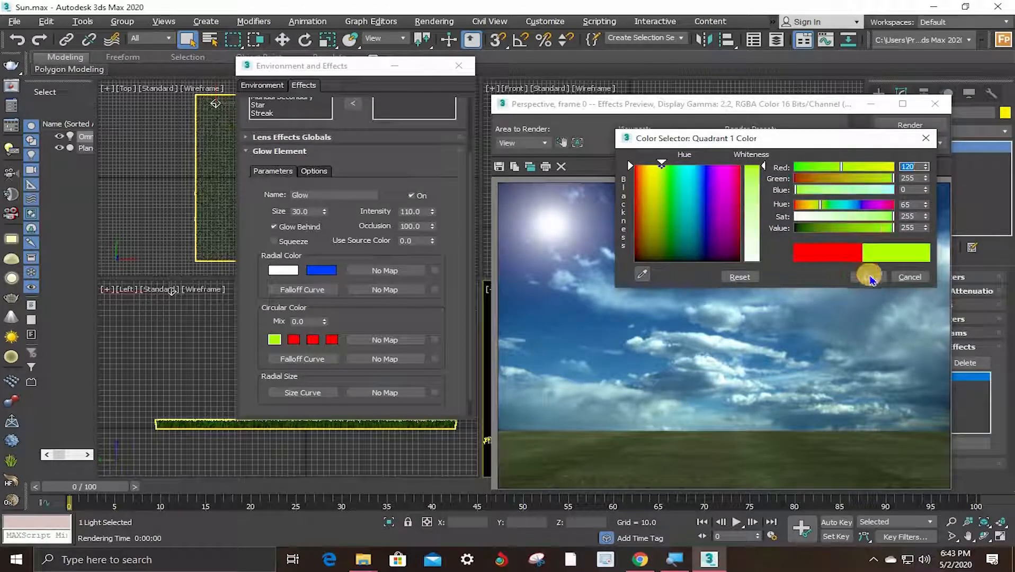
pyautogui.click(294, 340)
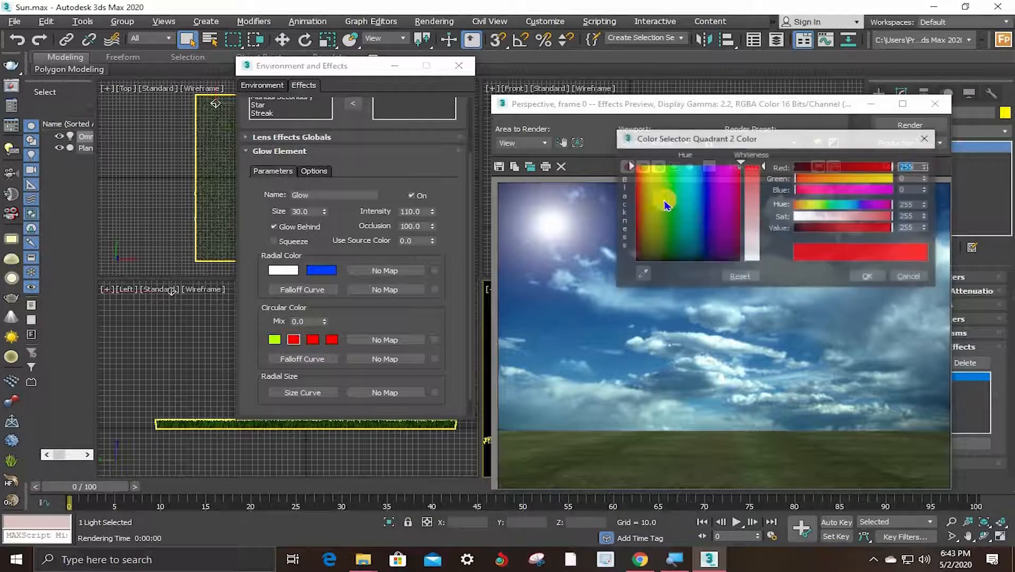
pyautogui.click(657, 165)
pyautogui.click(872, 277)
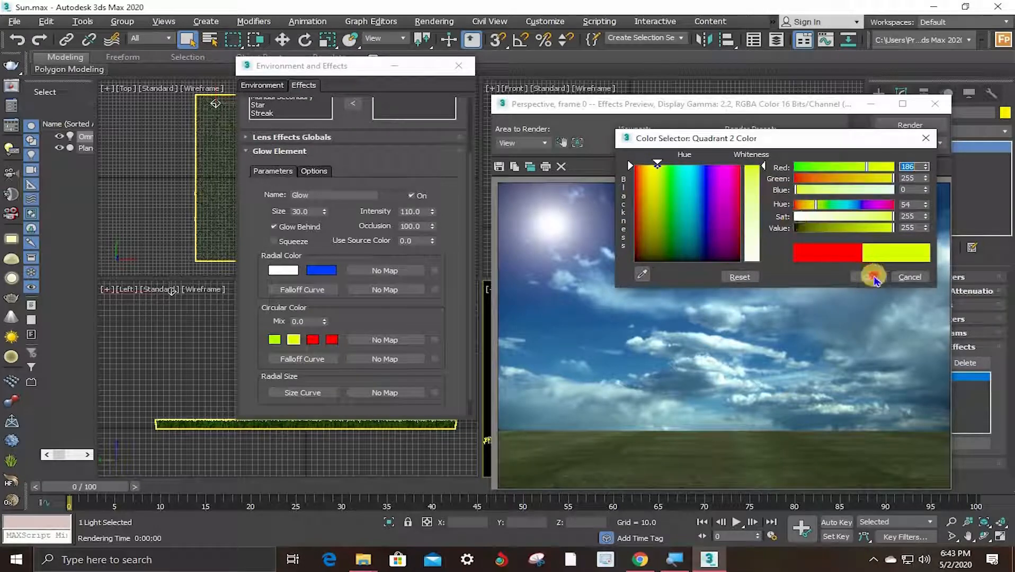
# Set the glow's circular colors for quadrant 3 to red (255, 0, 0) and quadrant 4 to blue (0, 0, 255).
pyautogui.click(313, 340)
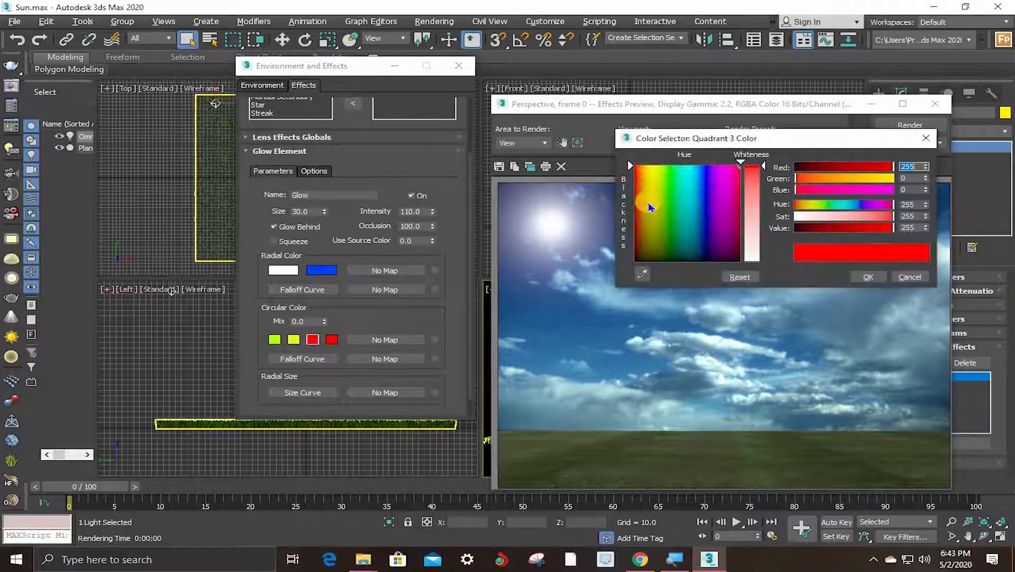
pyautogui.click(869, 276)
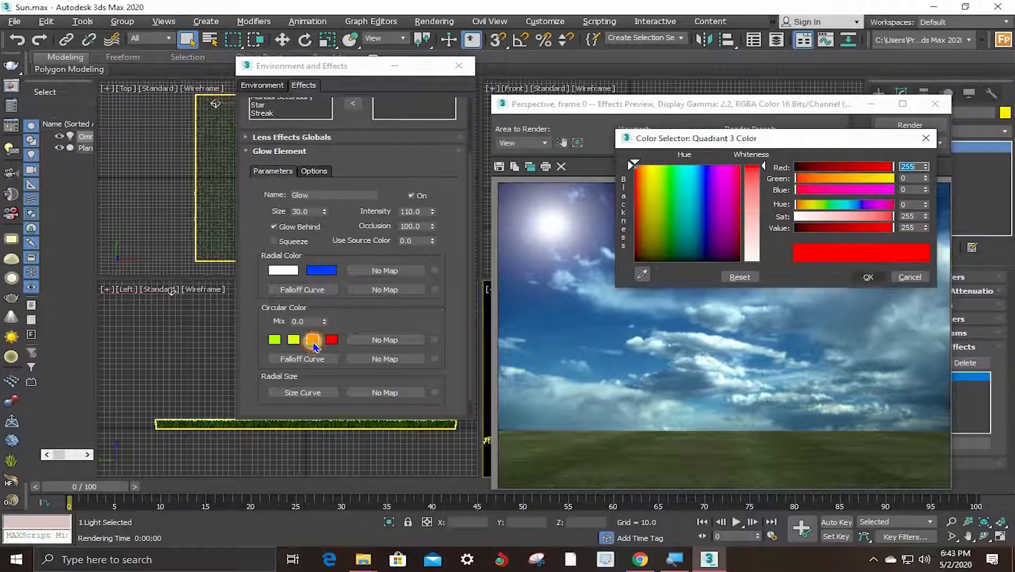
pyautogui.click(332, 340)
pyautogui.moveTo(715, 173); pyautogui.dragTo(705, 164)
pyautogui.click(871, 275)
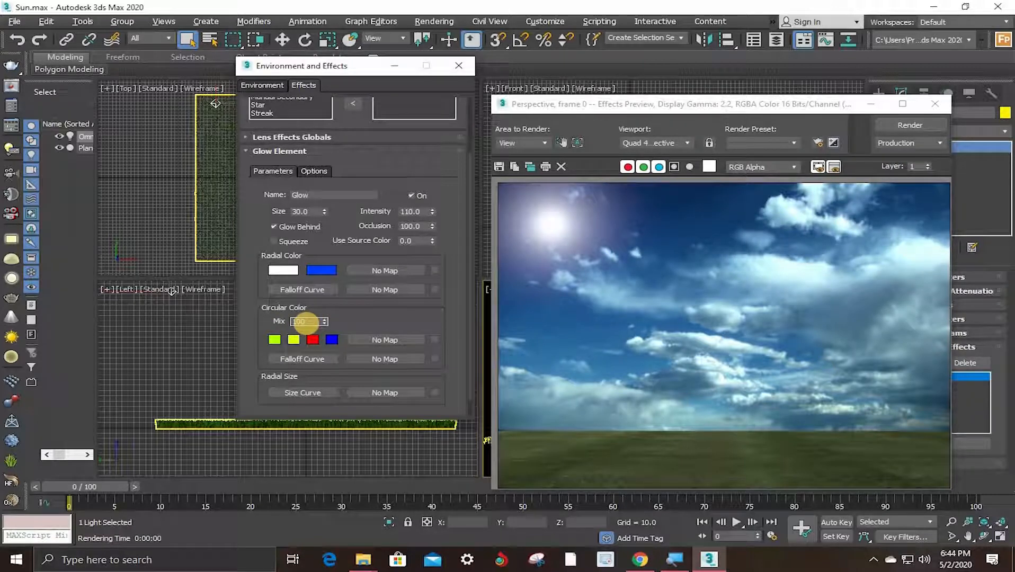
# Preview the circular colors with a mix of 100, and set the mix back to 0.
pyautogui.press('Return')
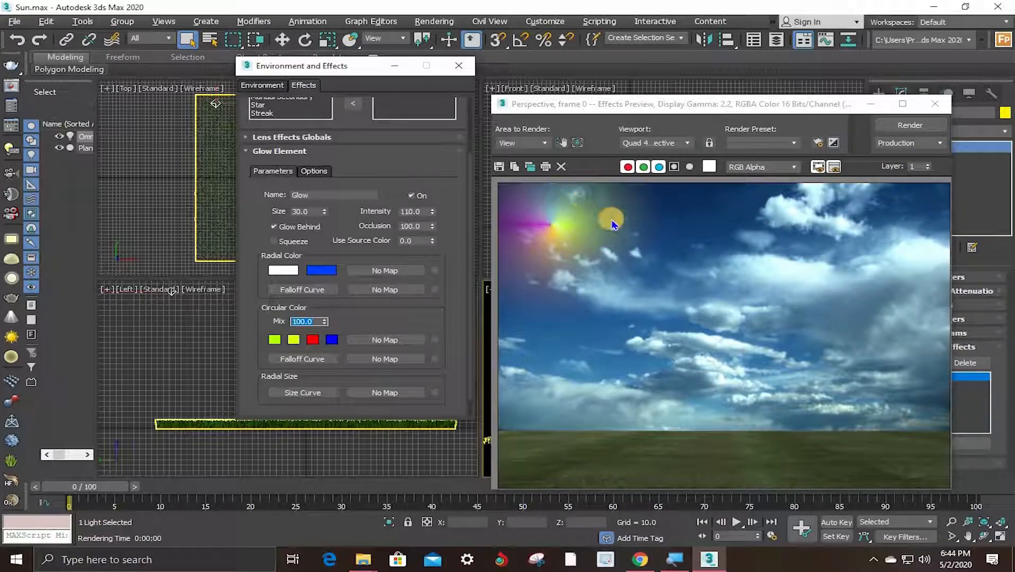
pyautogui.click(331, 342)
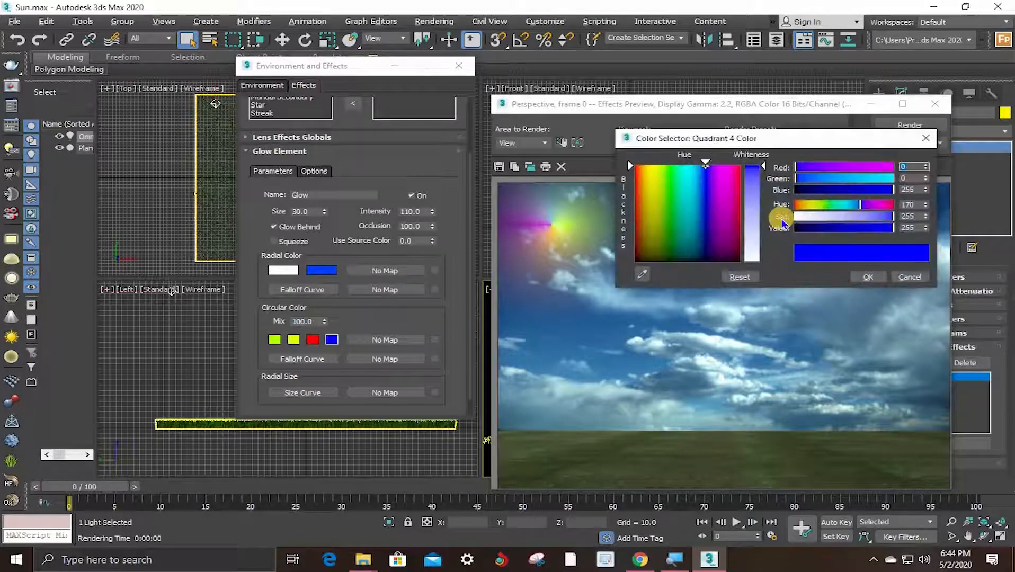
pyautogui.click(869, 277)
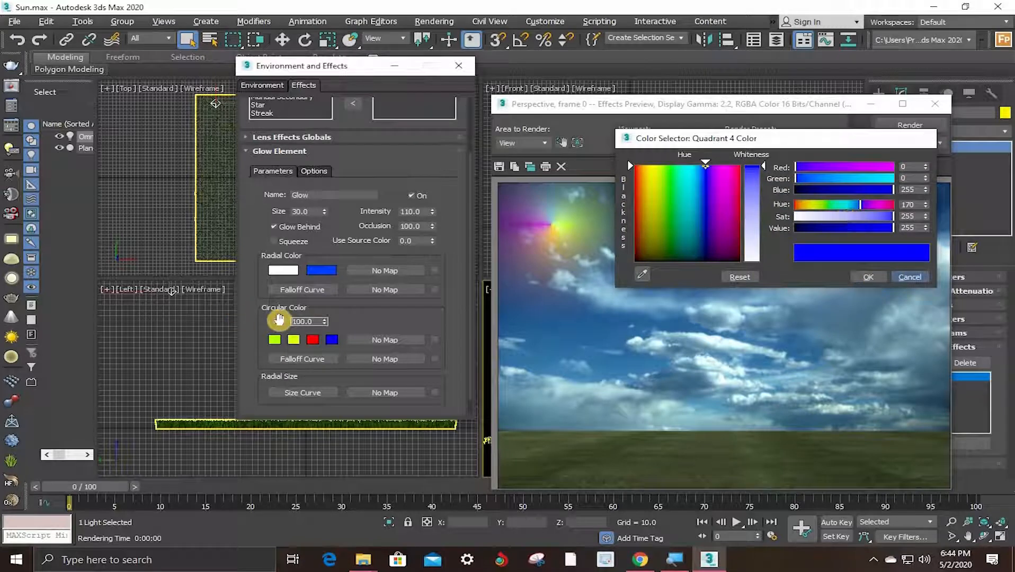
pyautogui.click(313, 320)
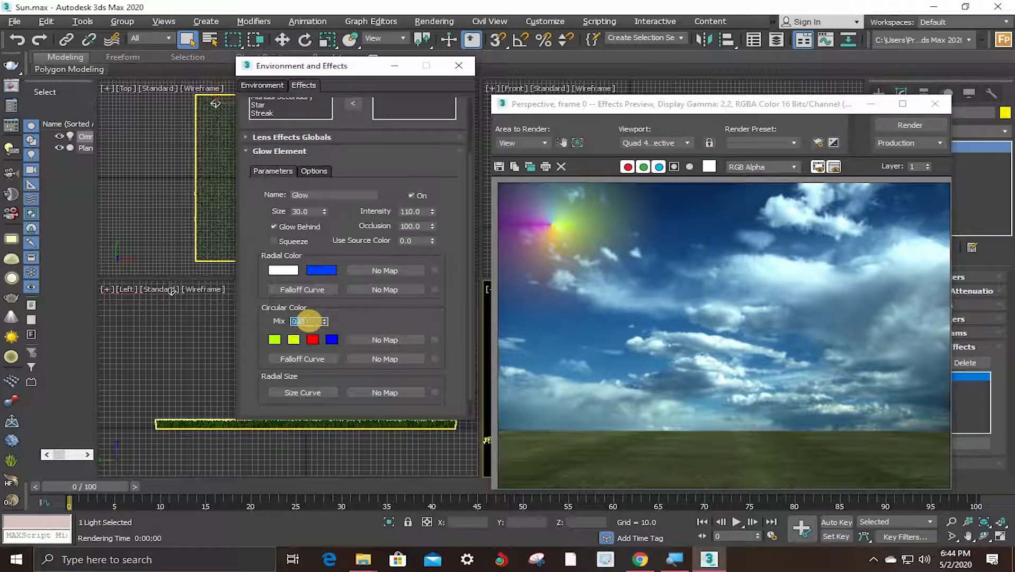
pyautogui.write('0')
pyautogui.press('Return')
pyautogui.scroll(3, 458, 327)
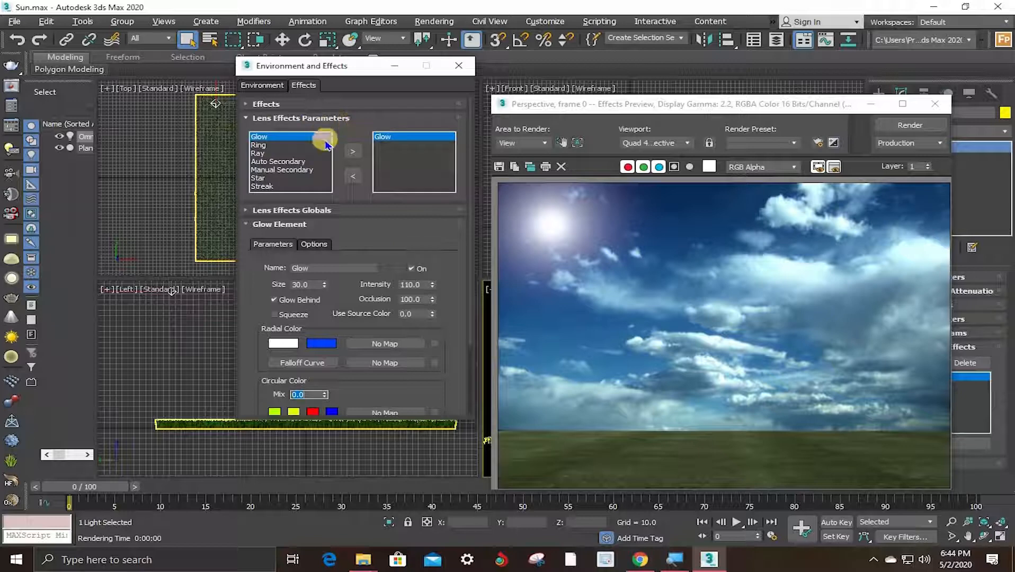
# Add a Ring element to the Lens Effects alongside the Glow.
pyautogui.click(263, 144)
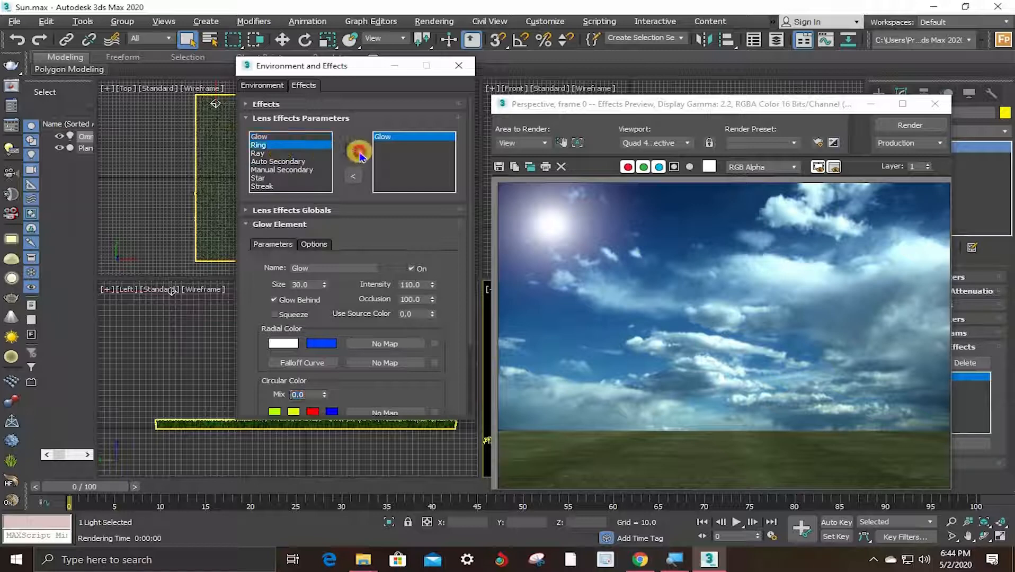
pyautogui.click(360, 153)
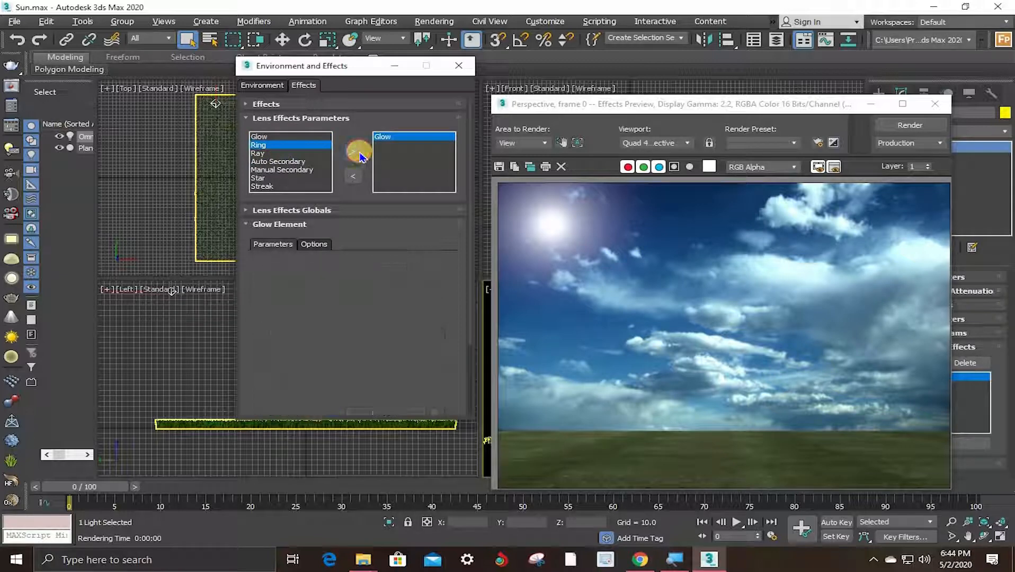
# Add a Ray element to the Lens Effects alongside the Glow and Ring.
pyautogui.click(258, 155)
pyautogui.click(353, 152)
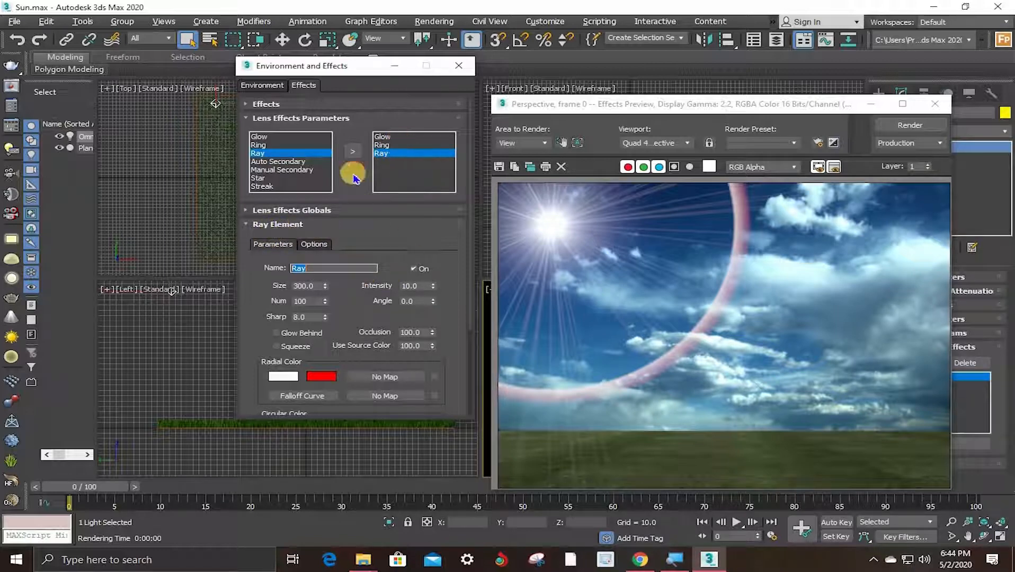
# Examine the parameters of the Ring, Glow and Ray elements, including their radial and circular color settings.
pyautogui.click(385, 145)
pyautogui.click(391, 137)
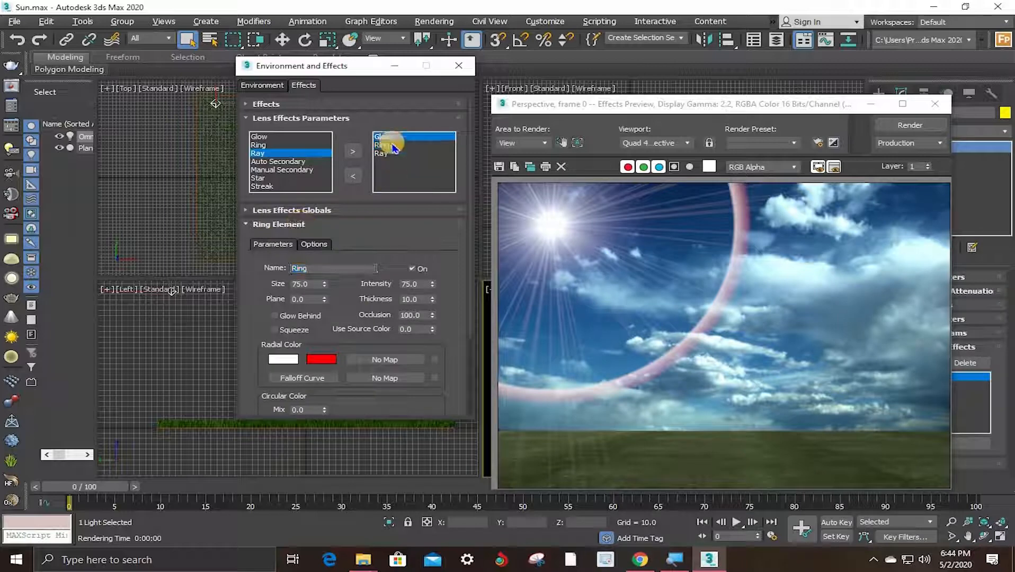
pyautogui.click(396, 153)
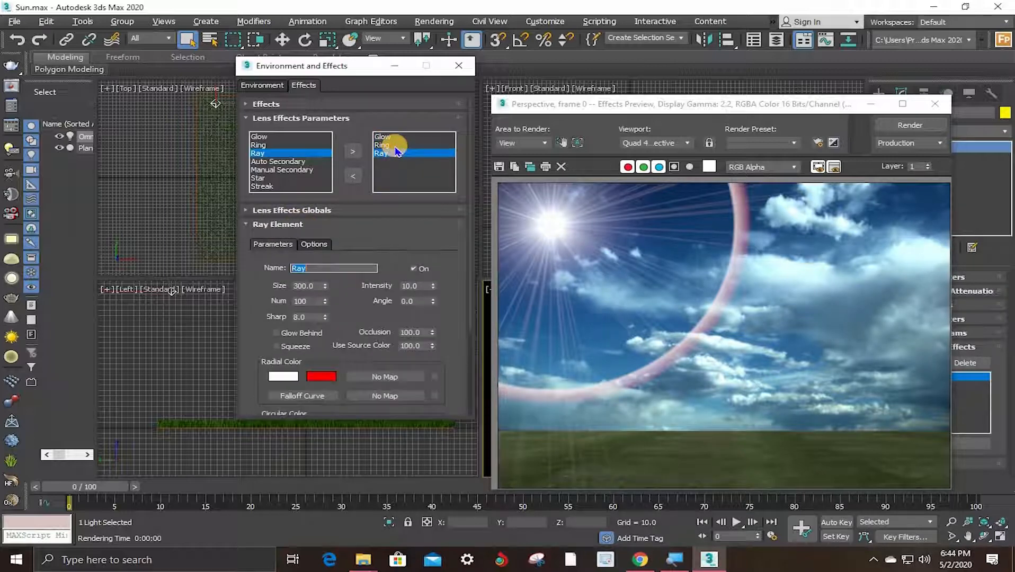
pyautogui.press('Up')
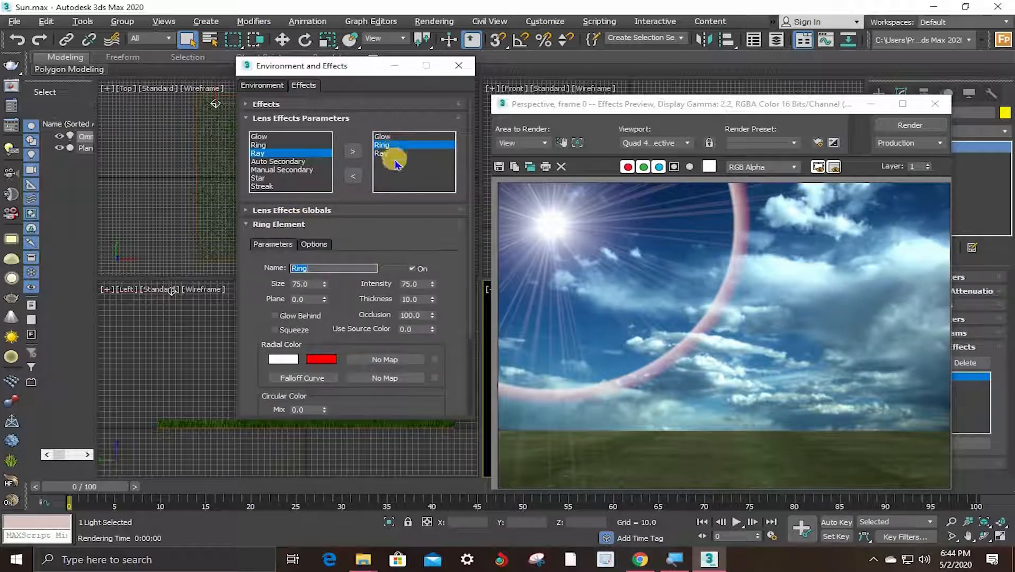
pyautogui.click(382, 155)
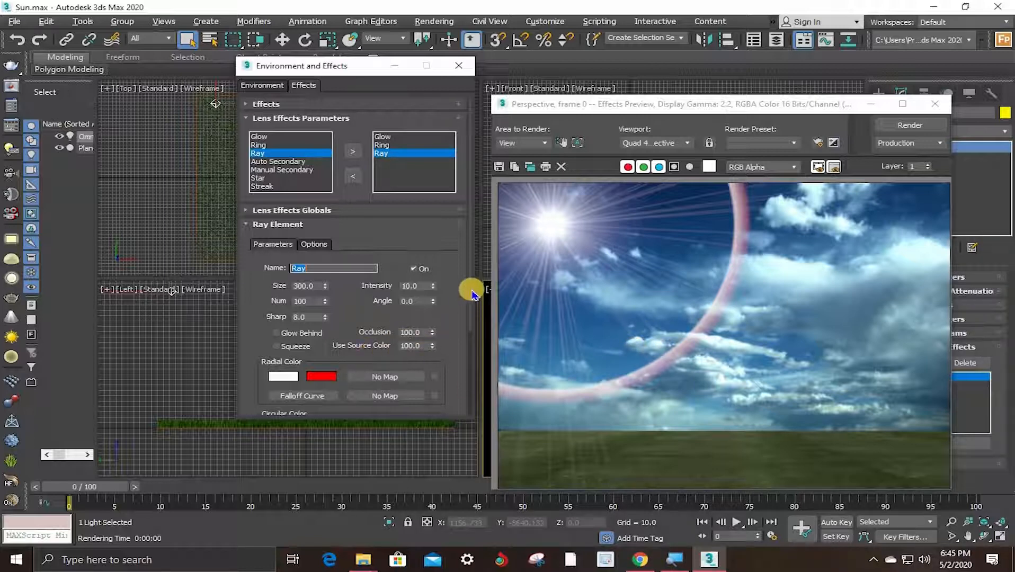
pyautogui.moveTo(469, 288)
pyautogui.mouseDown()
pyautogui.moveTo(471, 354)
pyautogui.moveTo(450, 352)
pyautogui.mouseUp()
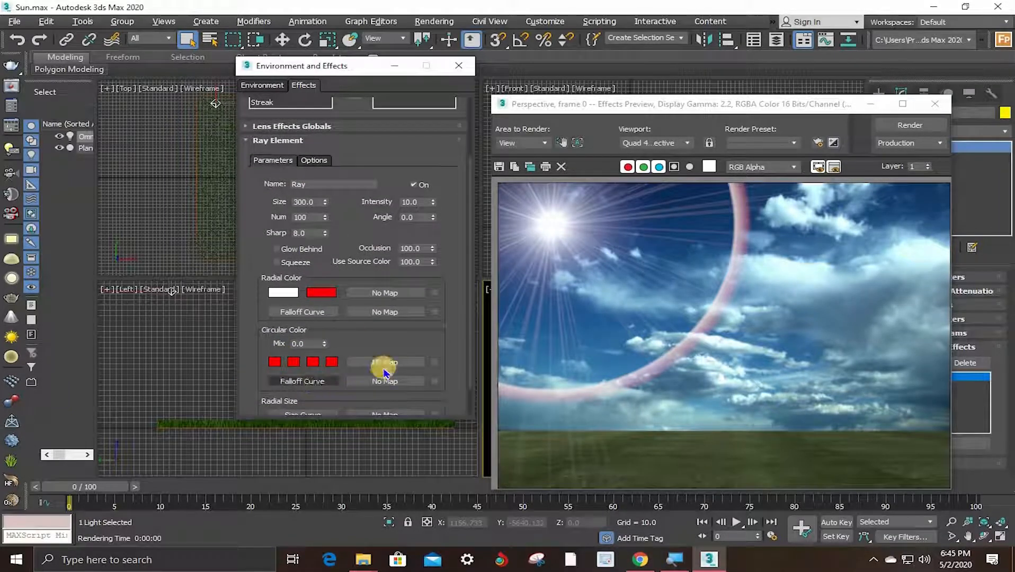
pyautogui.moveTo(470, 254); pyautogui.dragTo(420, 207)
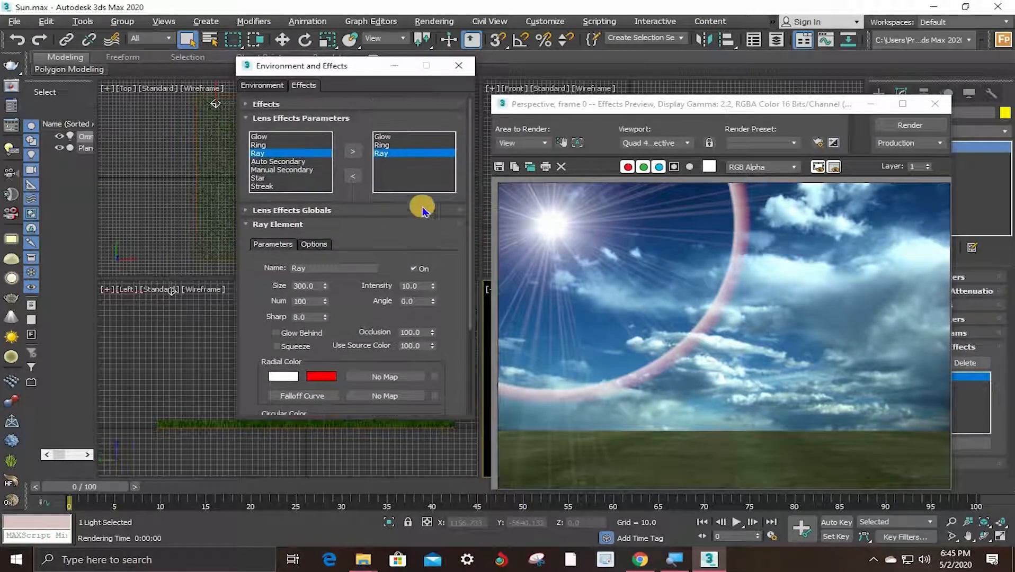
pyautogui.click(386, 137)
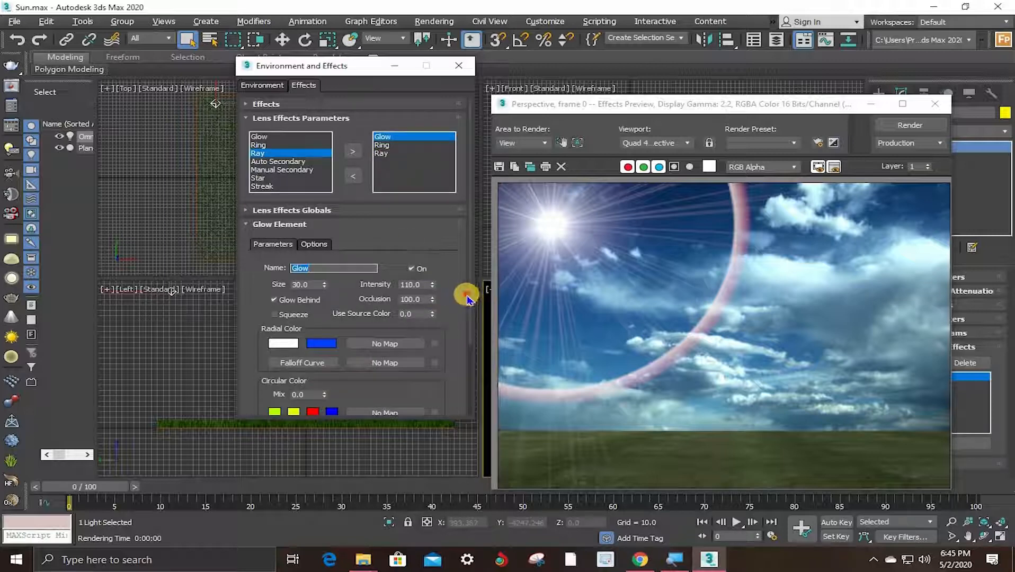
pyautogui.moveTo(462, 330); pyautogui.dragTo(470, 200)
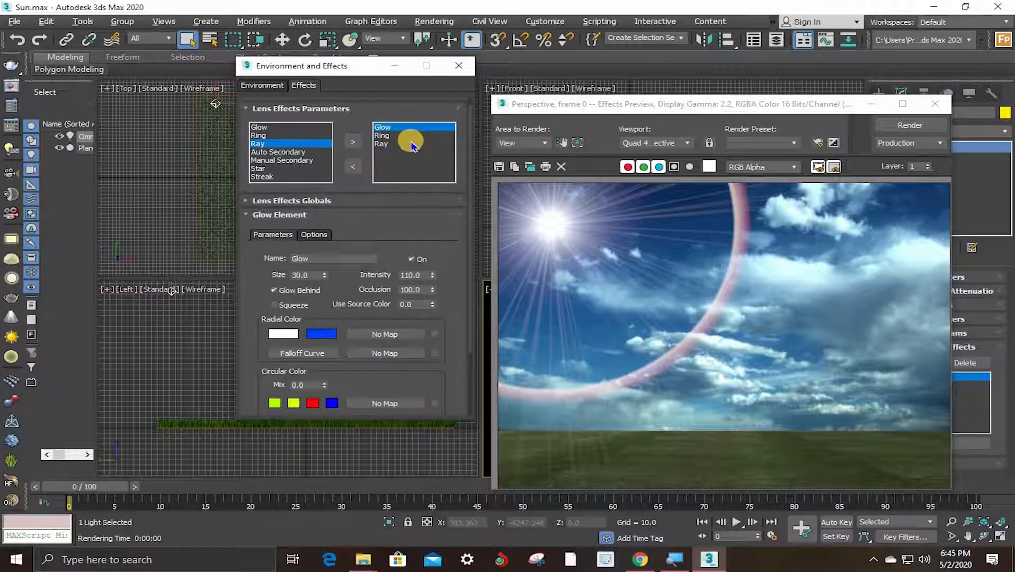
# Replace the Ray element in the Lens Effects with an Auto Secondary element.
pyautogui.click(383, 145)
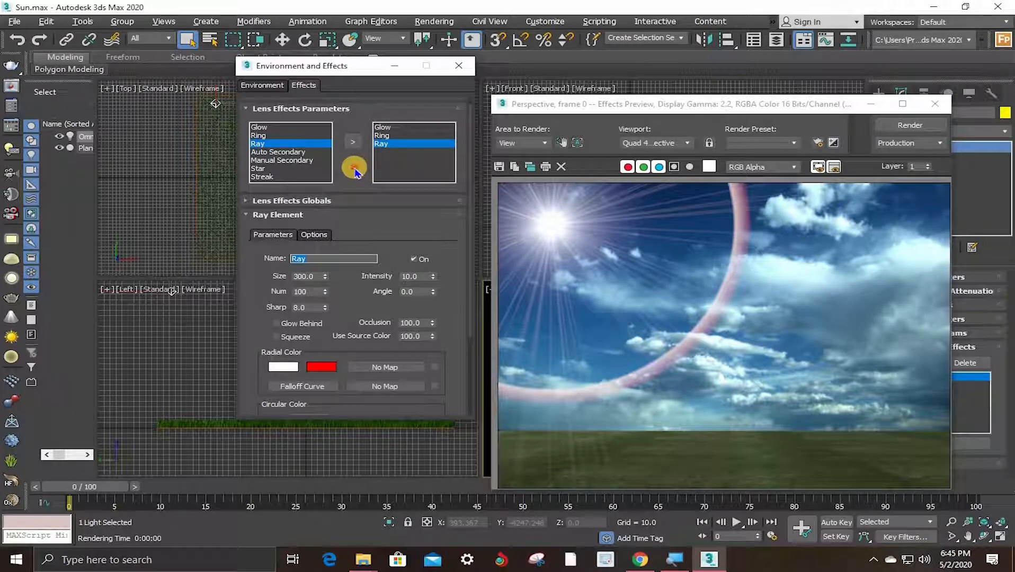
pyautogui.click(354, 170)
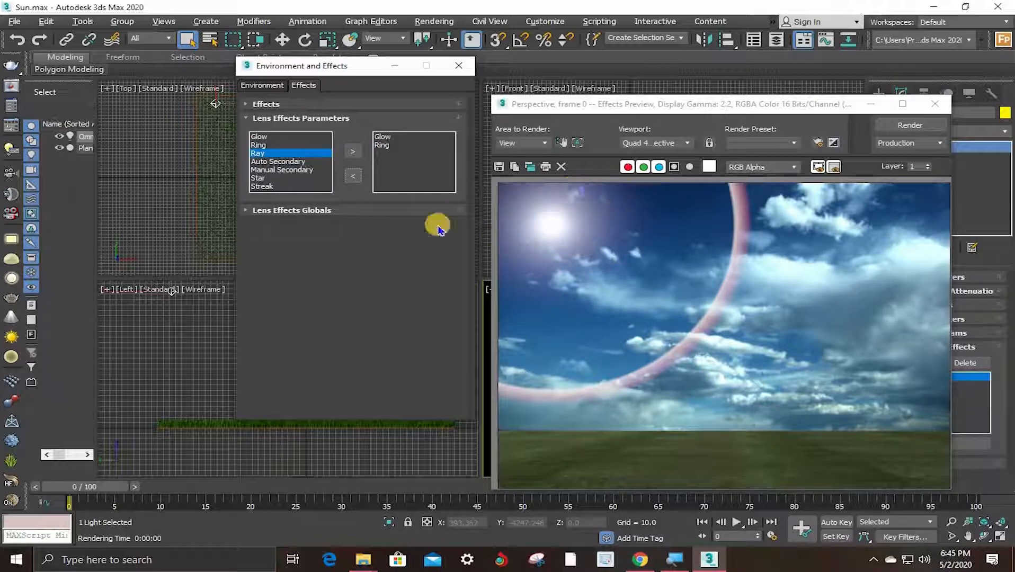
pyautogui.click(262, 178)
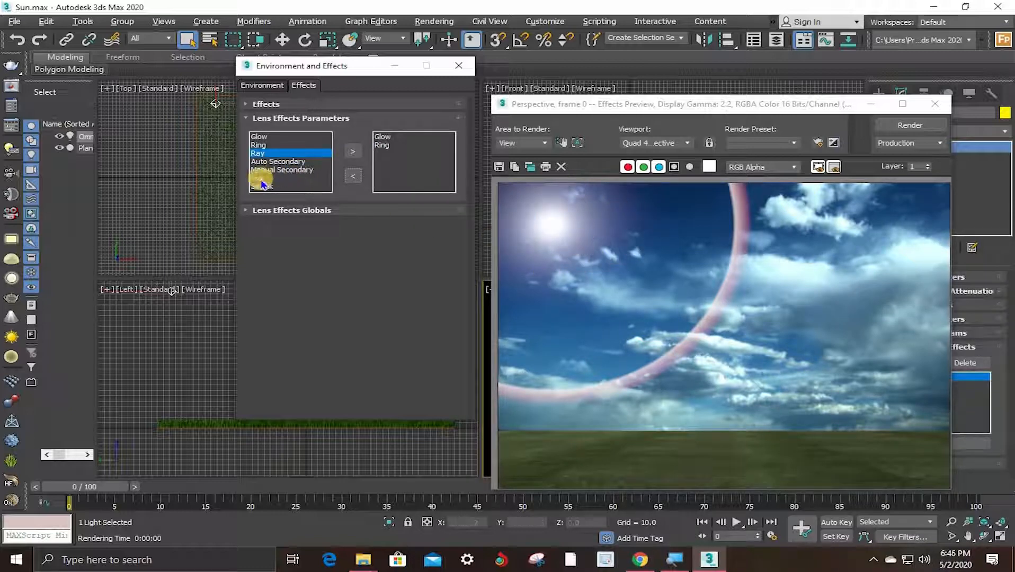
pyautogui.click(359, 157)
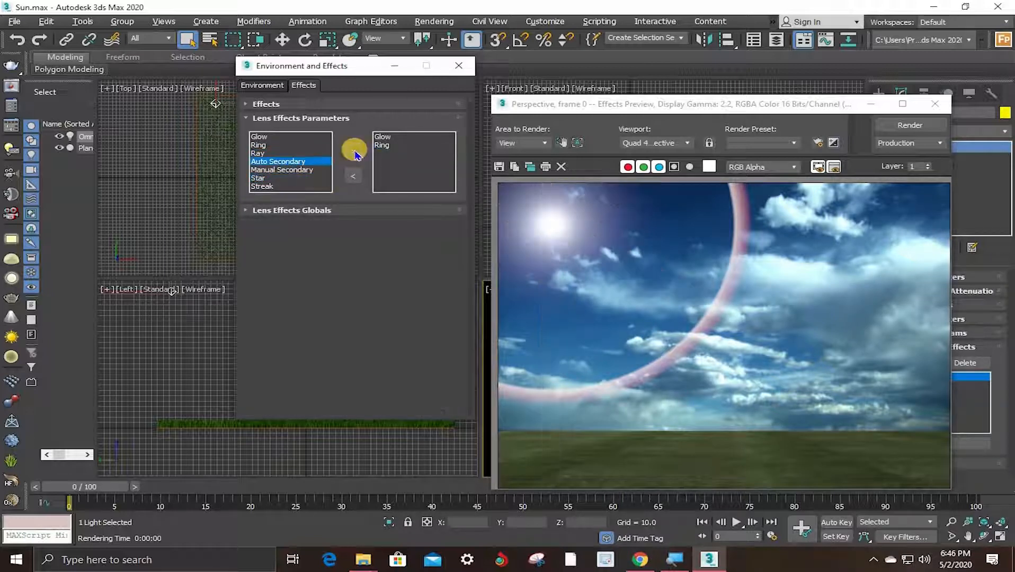
pyautogui.click(357, 154)
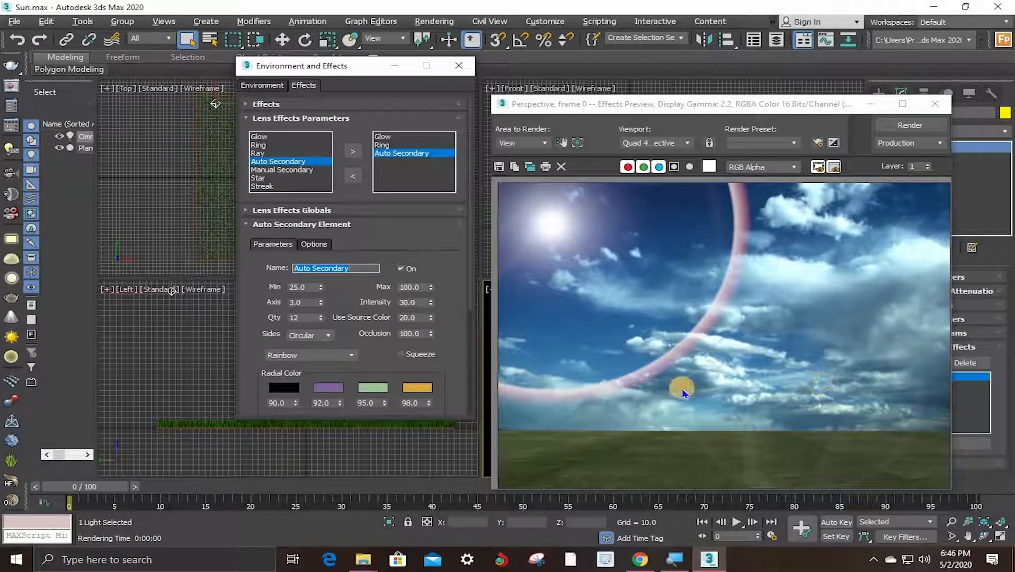
# Set the Auto Secondary element's quantity to 58, minimum size to 0, maximum size to 76 and intensity to 10.
pyautogui.moveTo(325, 320); pyautogui.dragTo(306, 332)
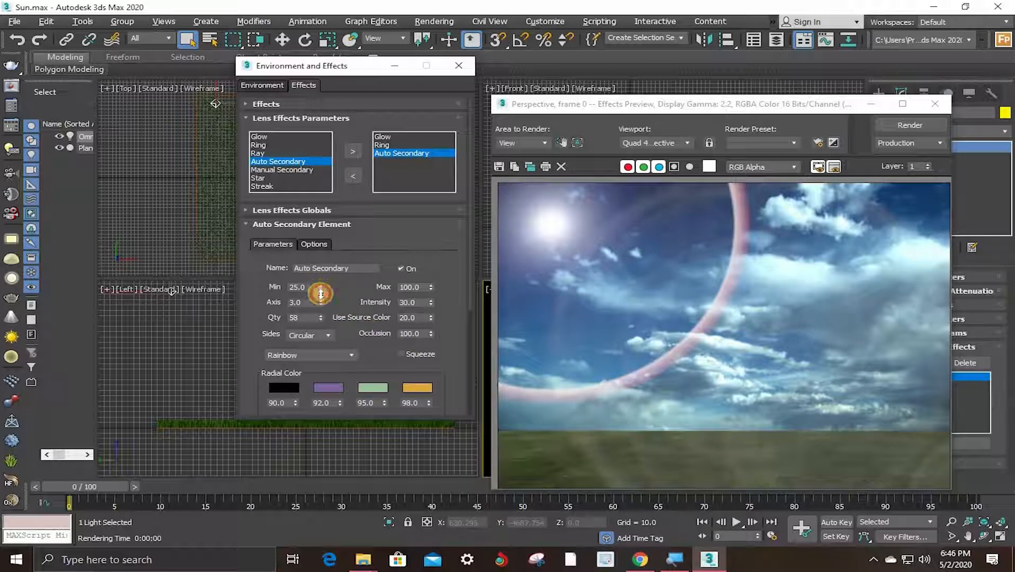
pyautogui.moveTo(320, 294); pyautogui.dragTo(320, 304)
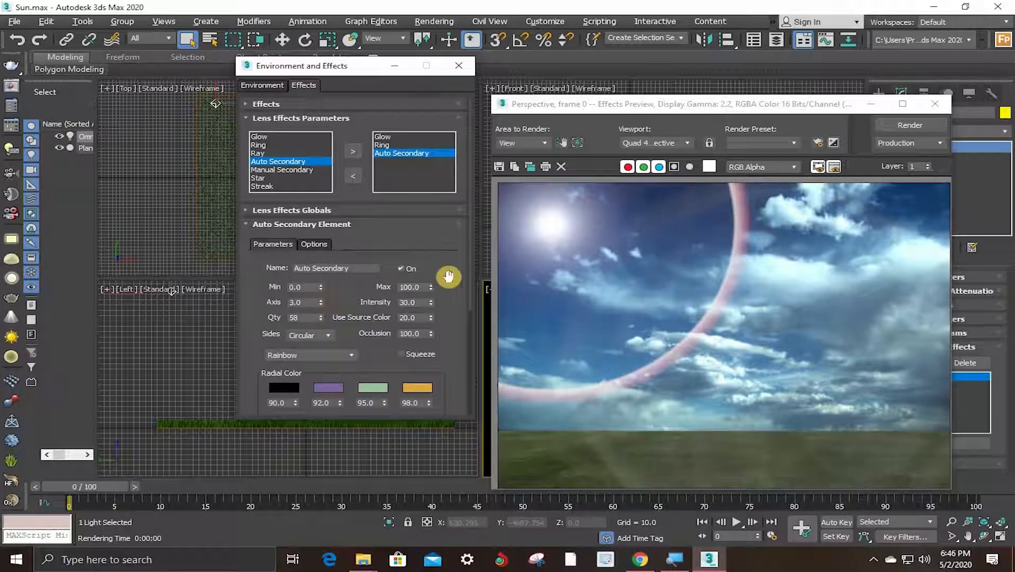
pyautogui.moveTo(433, 276); pyautogui.dragTo(434, 254)
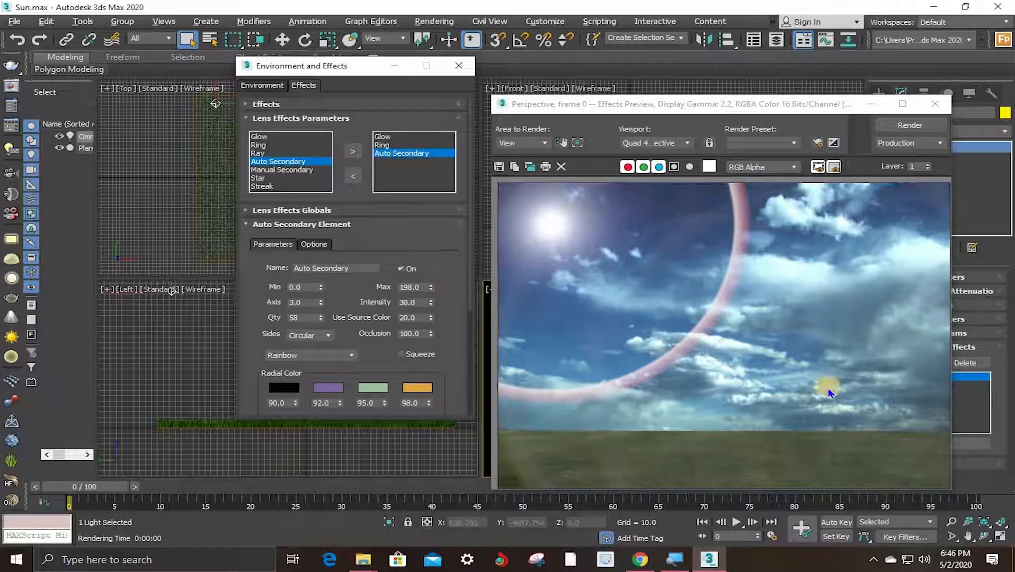
pyautogui.moveTo(431, 289); pyautogui.dragTo(433, 337)
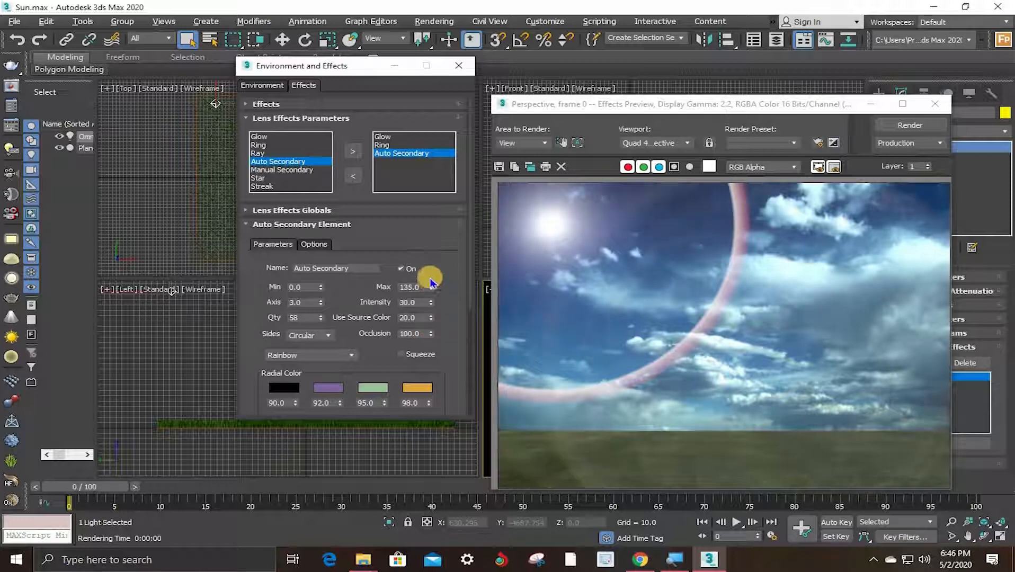
pyautogui.moveTo(428, 289); pyautogui.dragTo(430, 314)
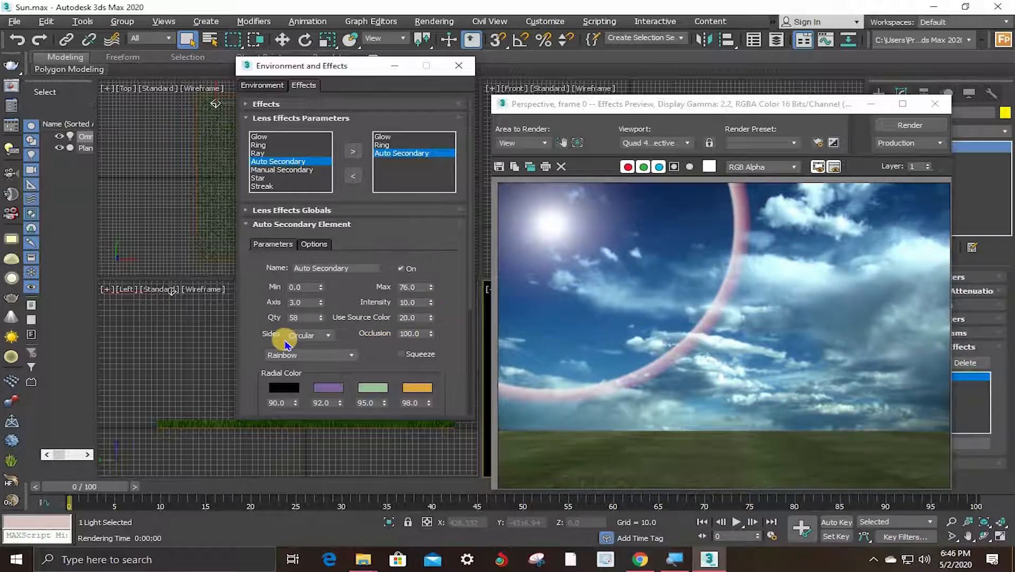
# Give the Auto Secondary element six sides and choose the Rainbow color preset.
pyautogui.click(324, 340)
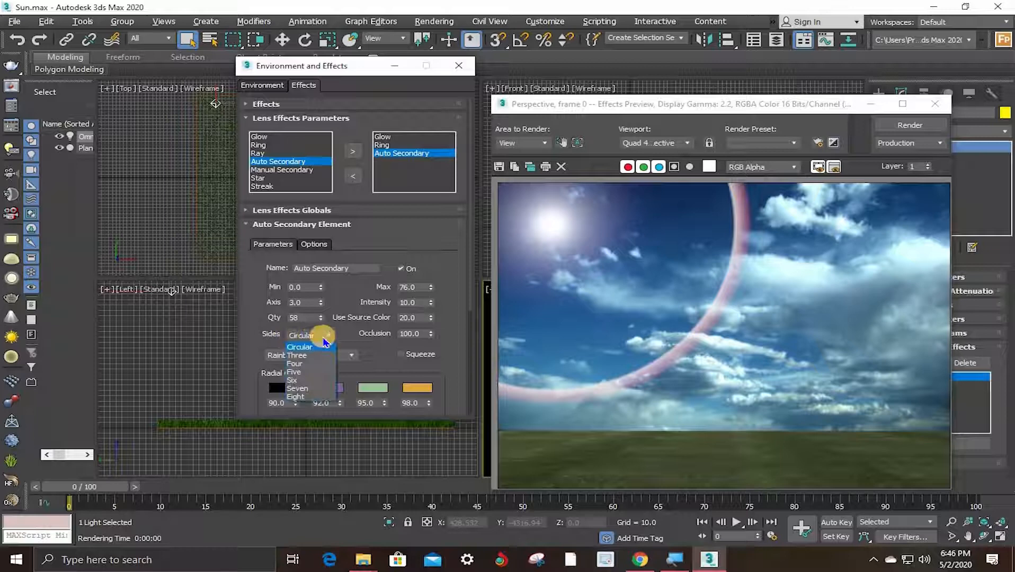
pyautogui.click(308, 381)
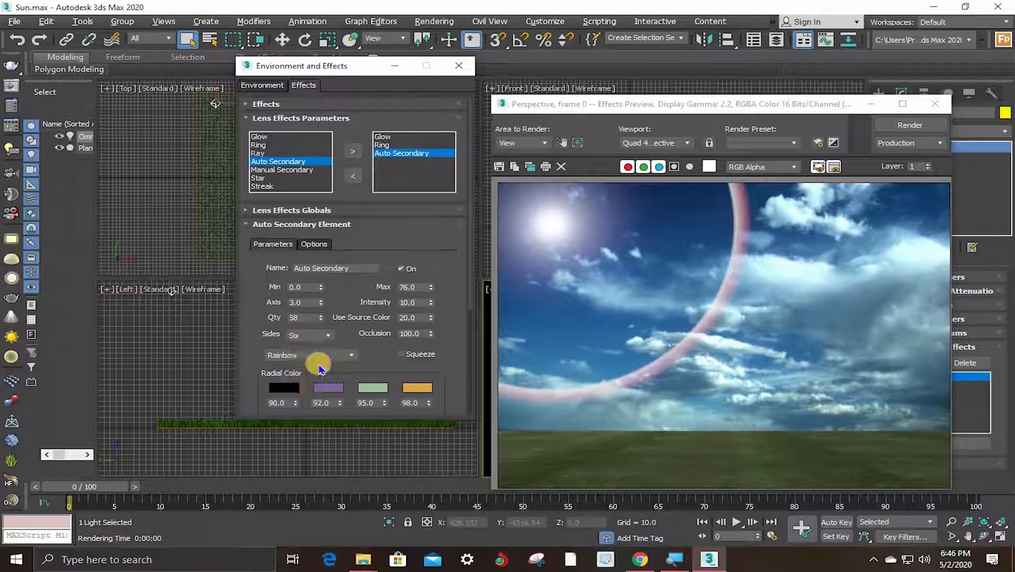
pyautogui.click(340, 362)
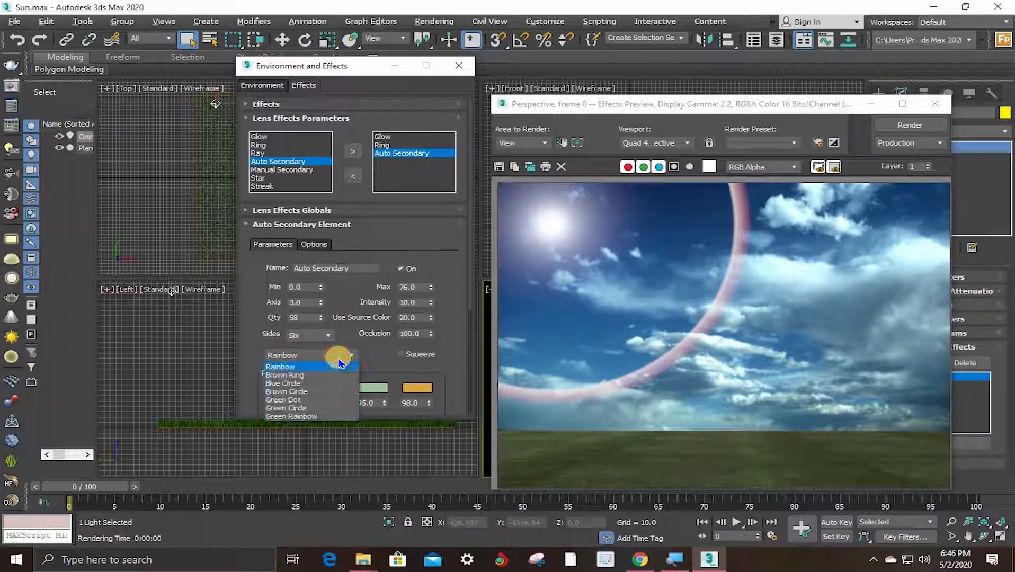
pyautogui.click(331, 366)
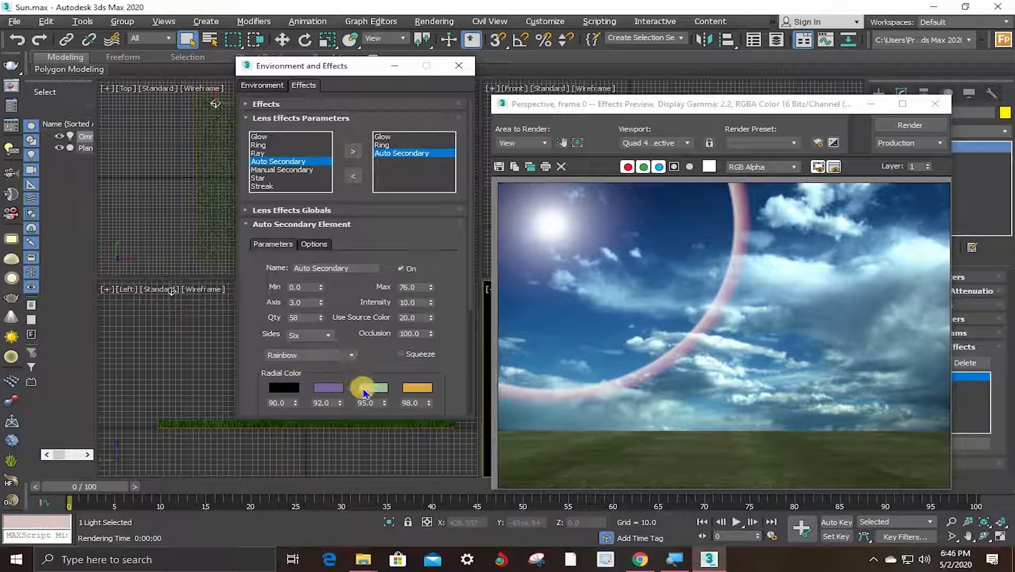
# Set the Auto Secondary's quadrant 1 circular color to green (41, 247, 0) and its circular color mix to 100.
pyautogui.scroll(-2, 365, 393)
pyautogui.scroll(-3, 433, 350)
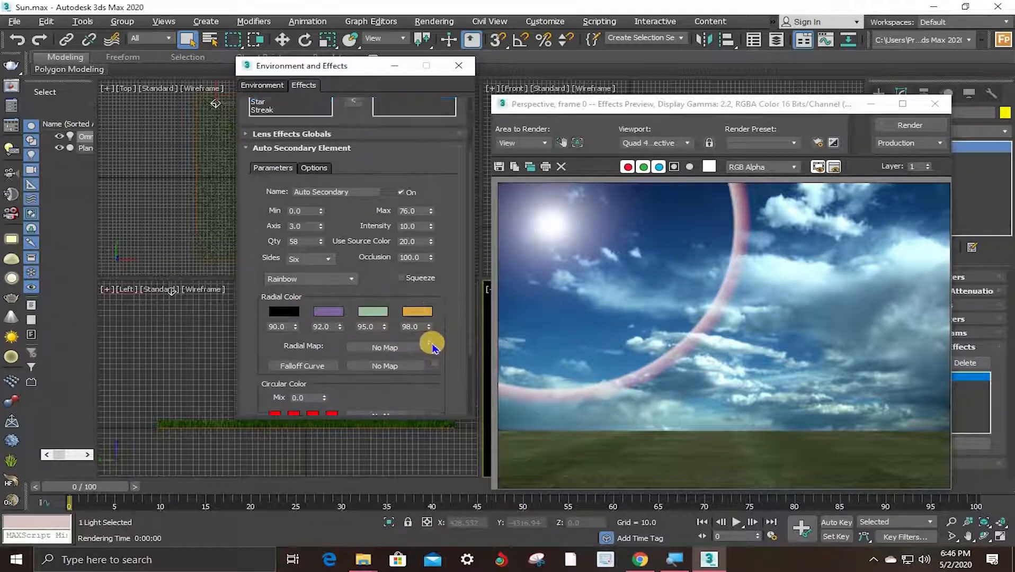
pyautogui.scroll(-1, 297, 366)
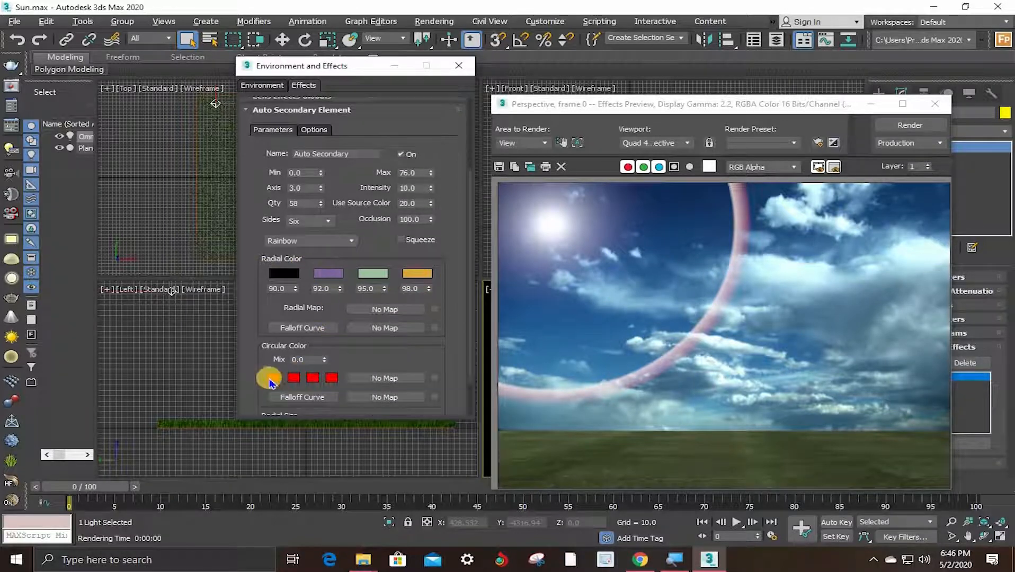
pyautogui.click(278, 380)
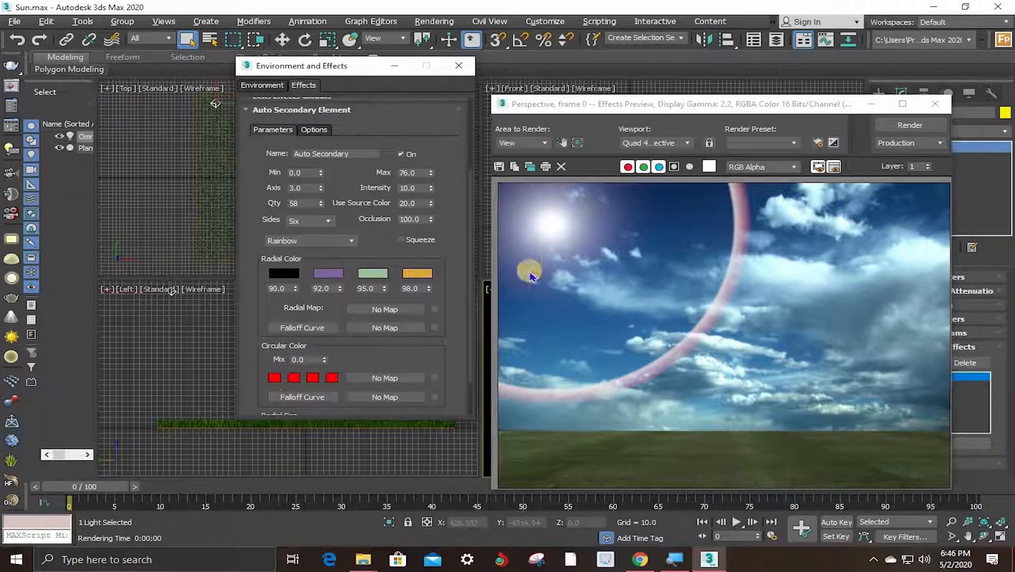
pyautogui.click(667, 169)
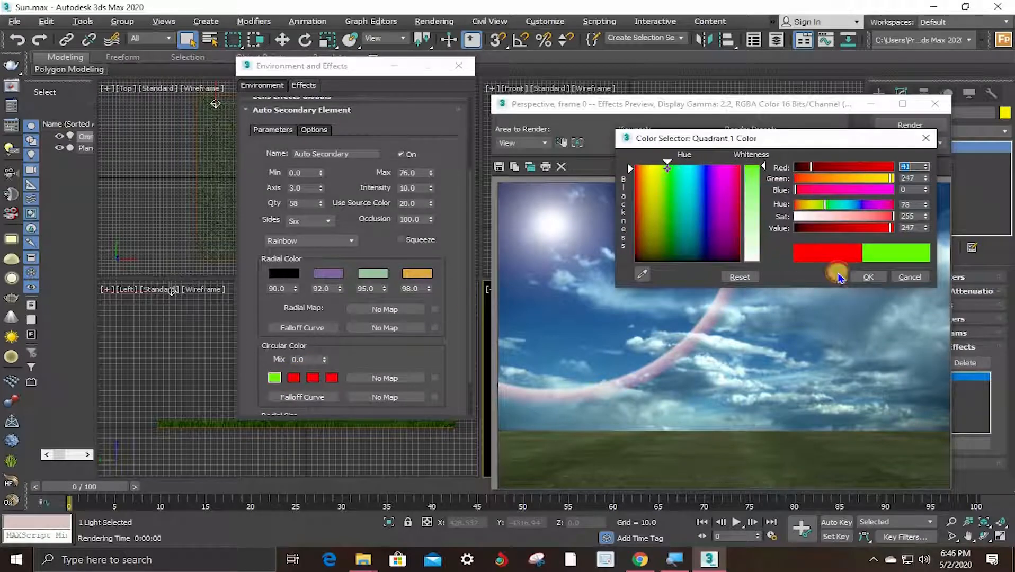
pyautogui.click(869, 277)
pyautogui.doubleClick(316, 362)
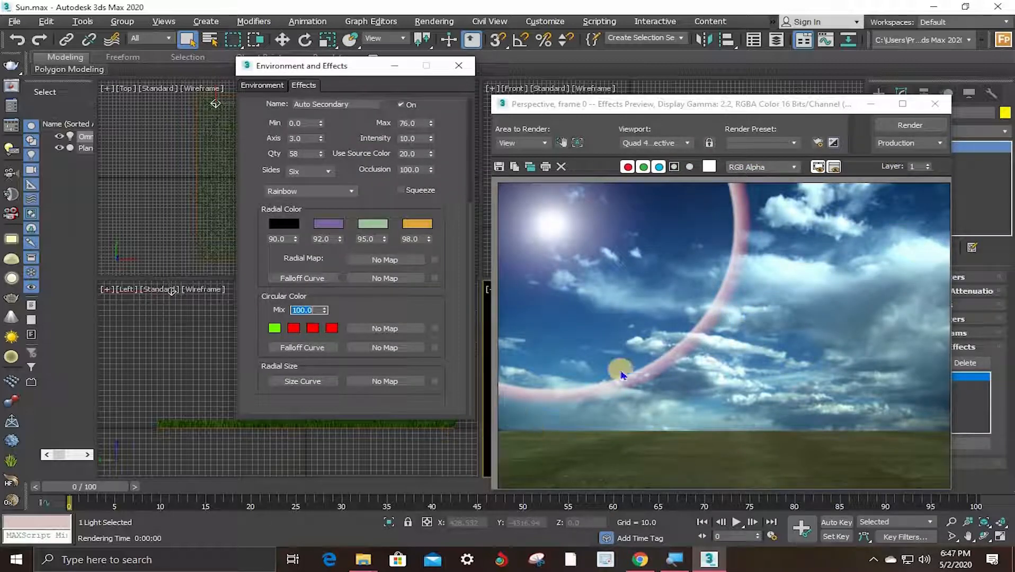
pyautogui.click(845, 379)
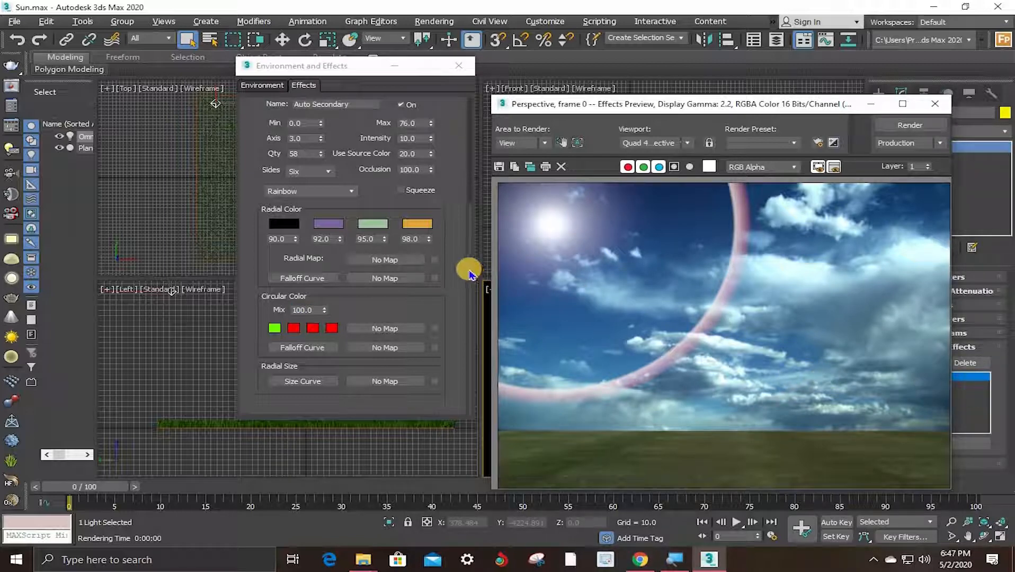
pyautogui.moveTo(469, 220); pyautogui.dragTo(491, 153)
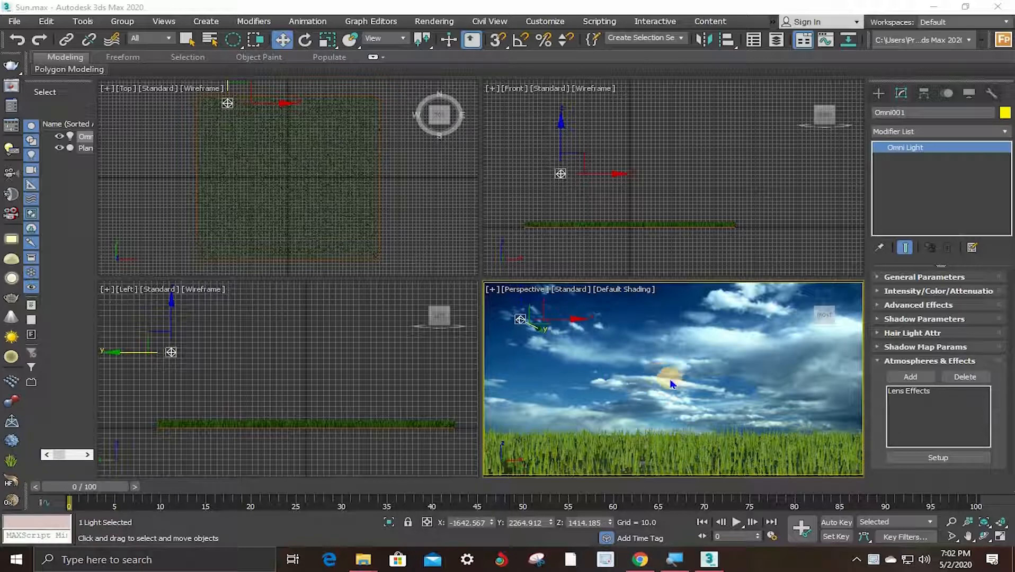
# Maximize the Perspective viewport and render the scene.
pyautogui.hotkey('alt', 'w')
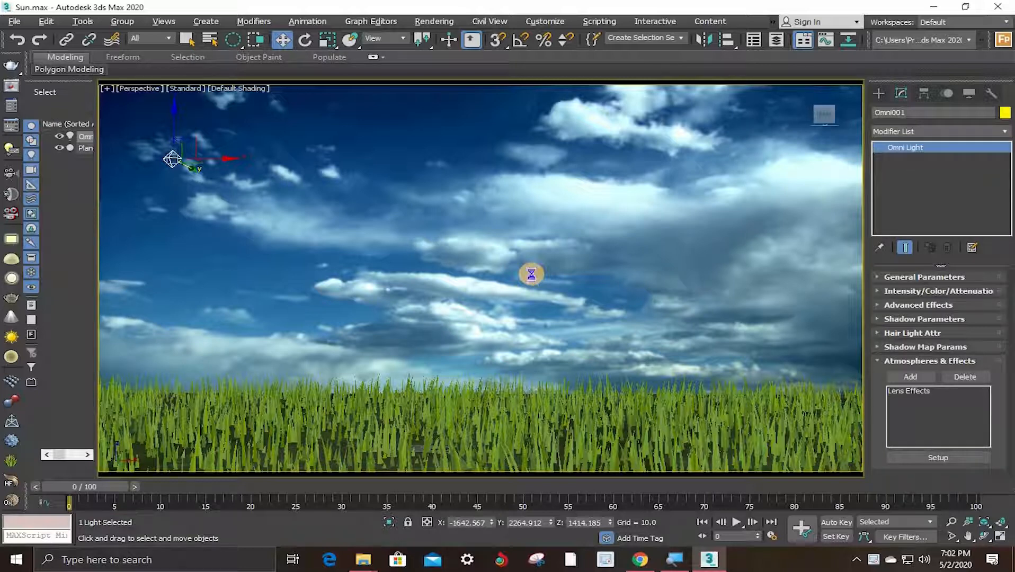
pyautogui.hotkey('shift', 'q')
pyautogui.click(485, 290)
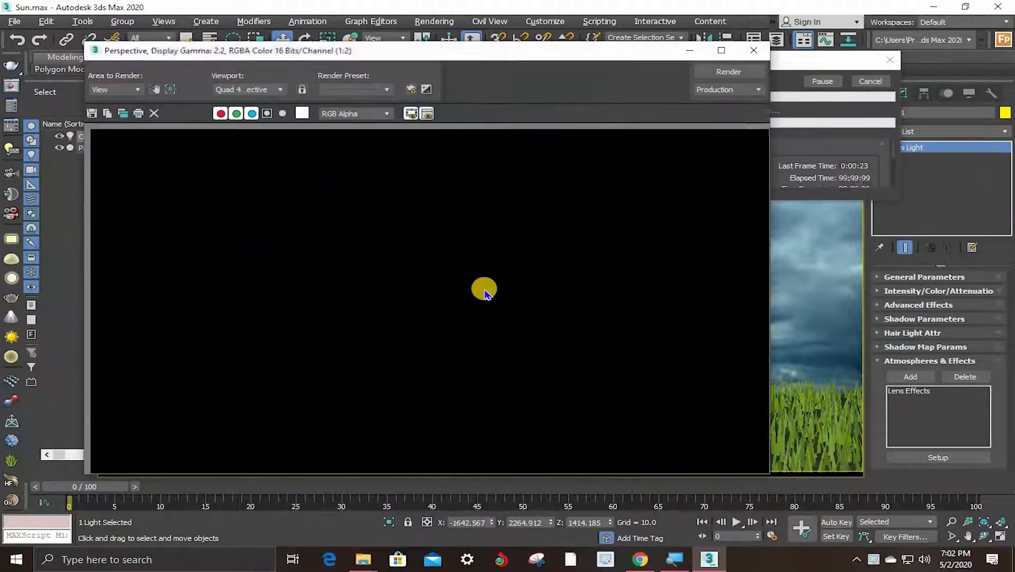